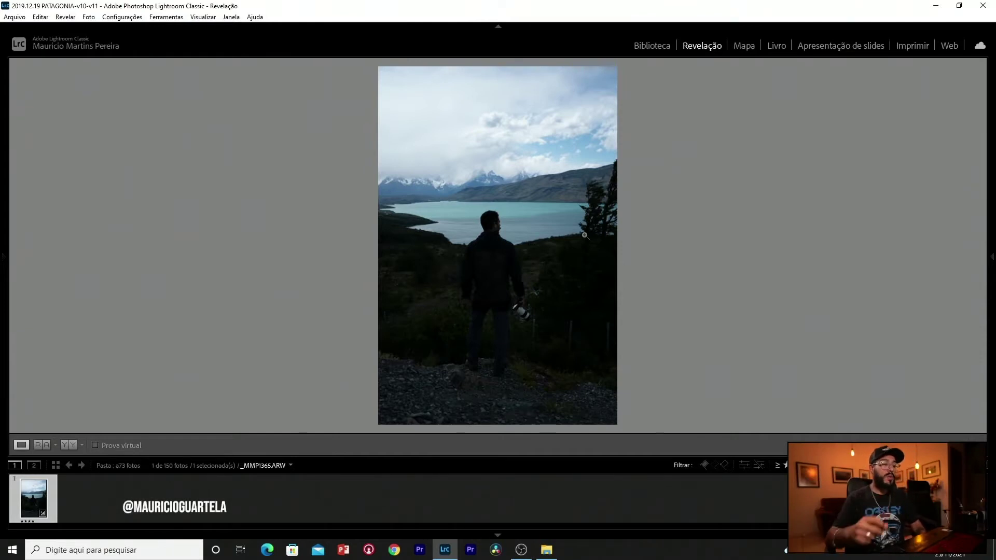
# Shape a gentle S-curve on the tone curve with shadow, midtone and highlight points, and lift the black point's output to 8
pyautogui.moveTo(985, 266)
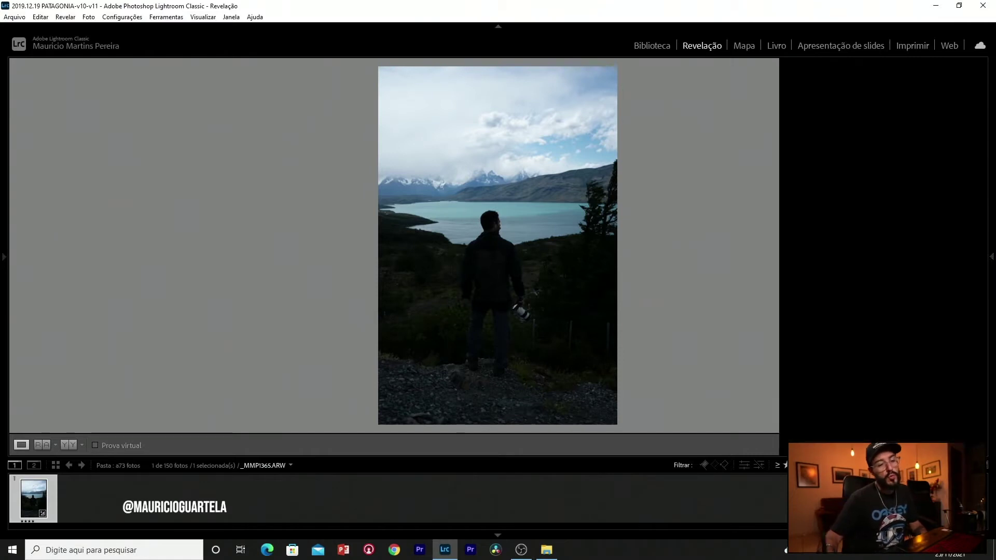
pyautogui.scroll(-5, 983, 306)
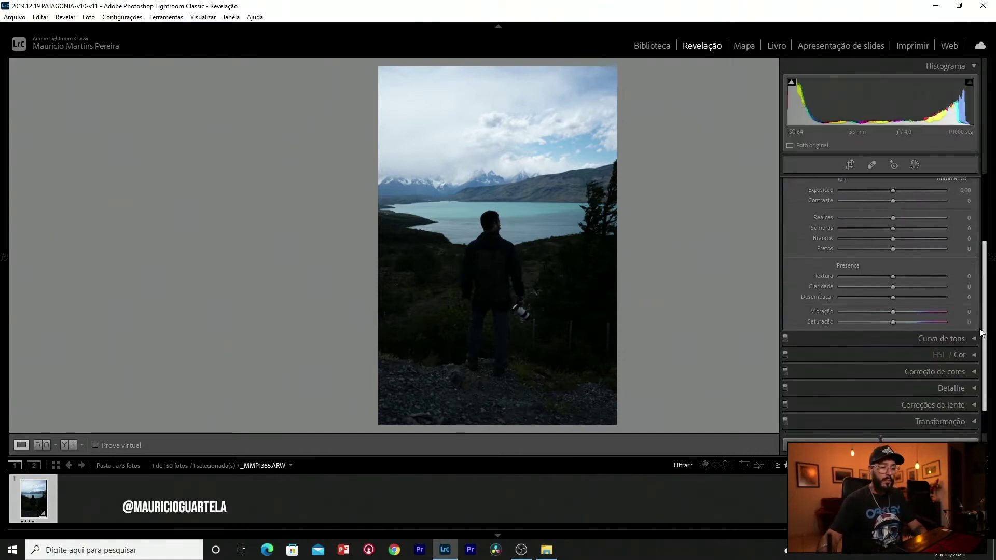
pyautogui.click(974, 307)
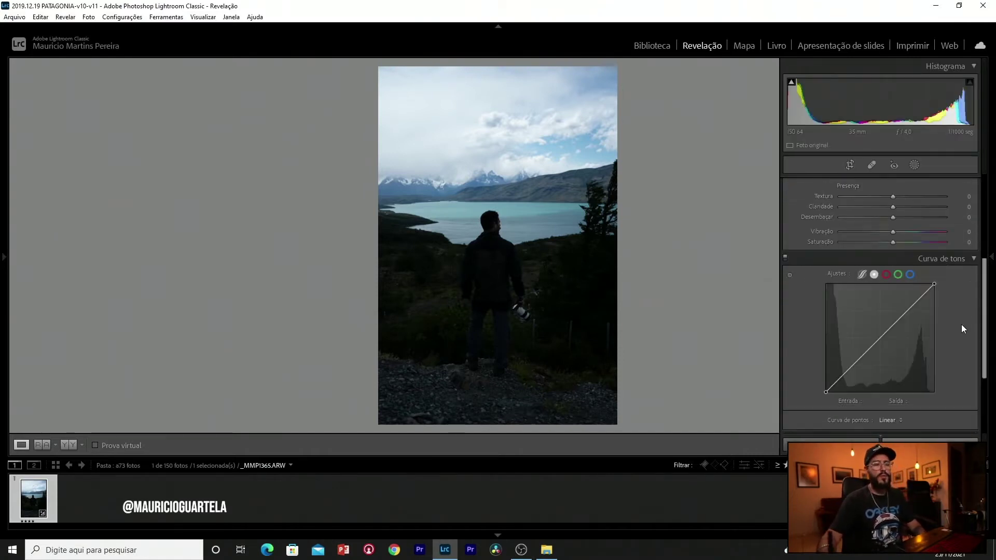
pyautogui.click(905, 314)
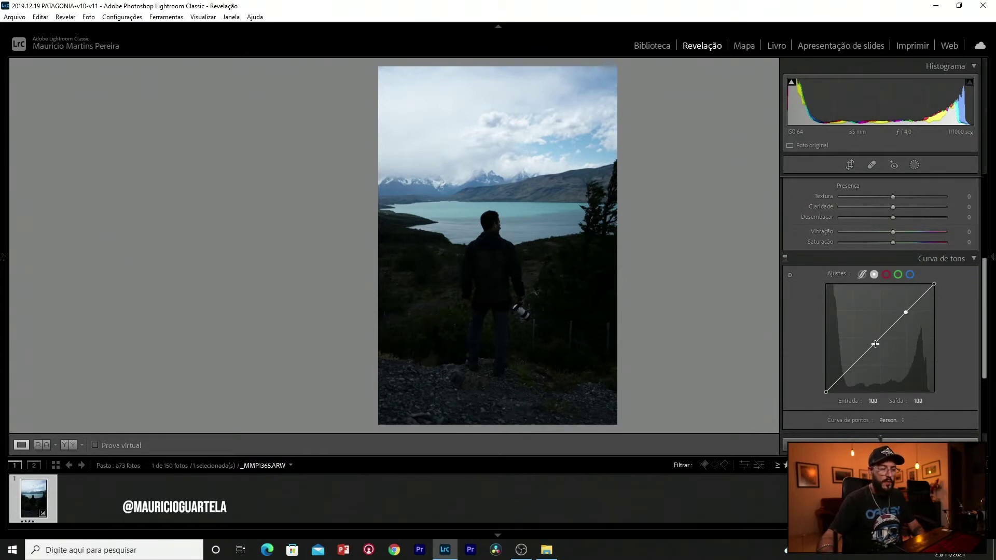
pyautogui.moveTo(905, 313)
pyautogui.mouseDown()
pyautogui.moveTo(905, 293)
pyautogui.moveTo(901, 312)
pyautogui.mouseUp()
pyautogui.moveTo(852, 366); pyautogui.dragTo(826, 389)
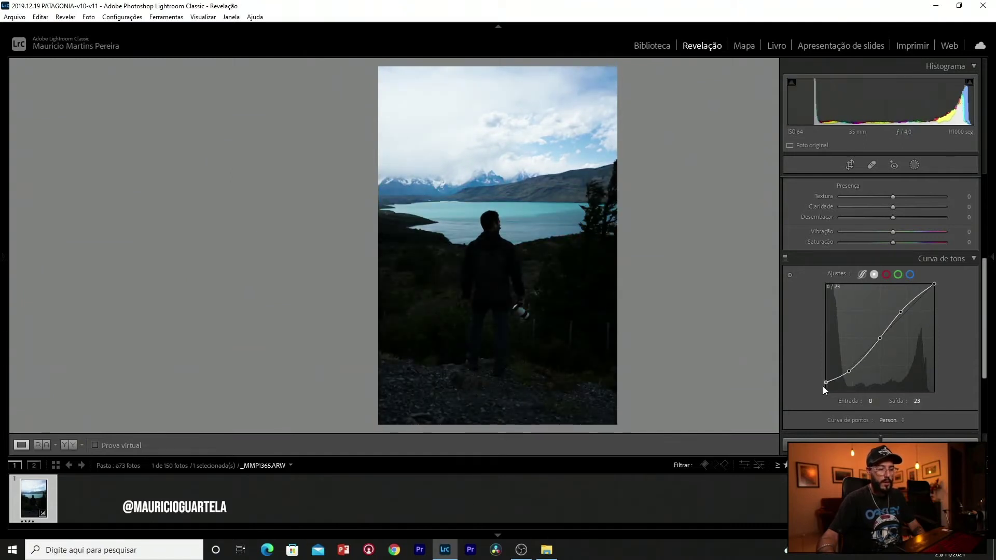
pyautogui.press('F8')
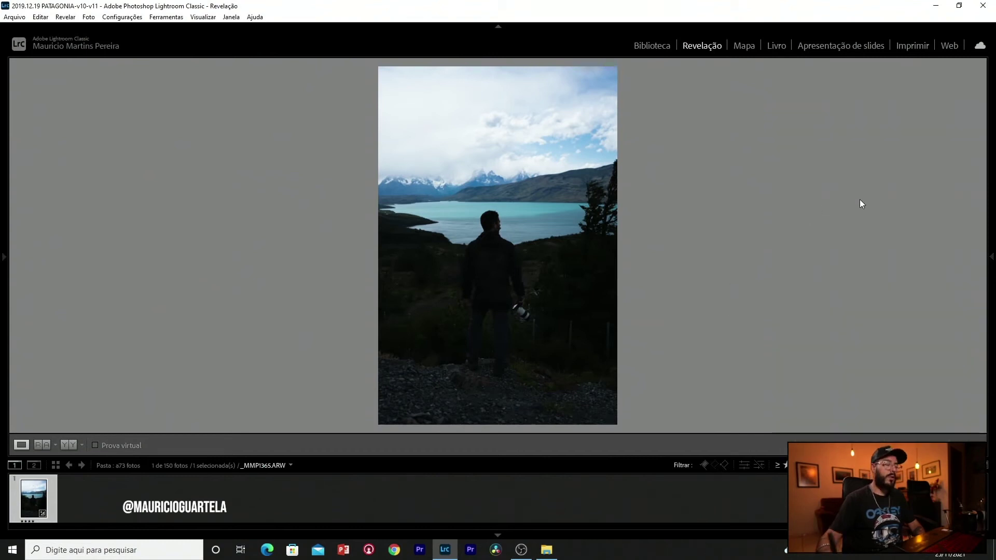
pyautogui.moveTo(990, 269)
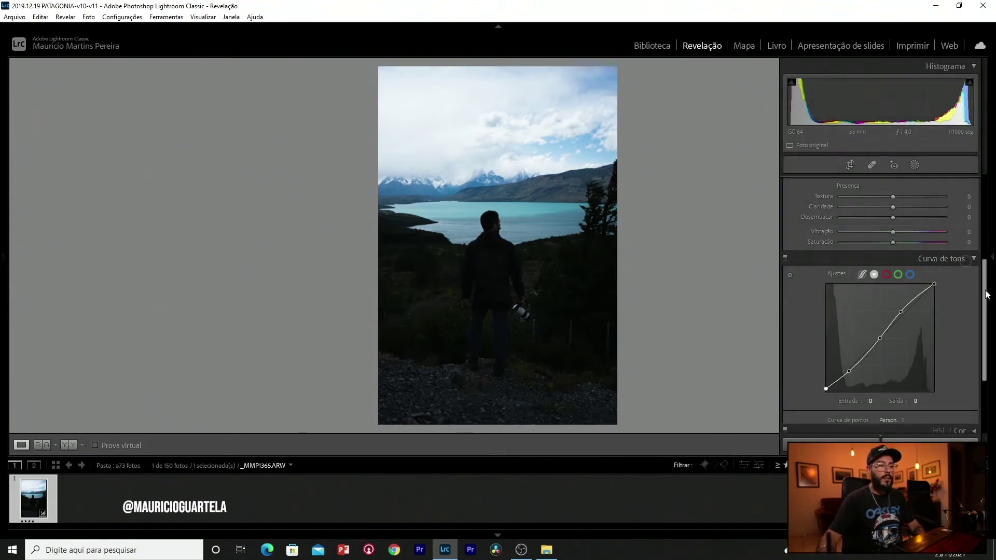
pyautogui.click(960, 259)
# Adjust the photo's overall tone by setting Realces to +58, Sombras to +73 and Brancos to +13
pyautogui.moveTo(985, 311); pyautogui.dragTo(990, 231)
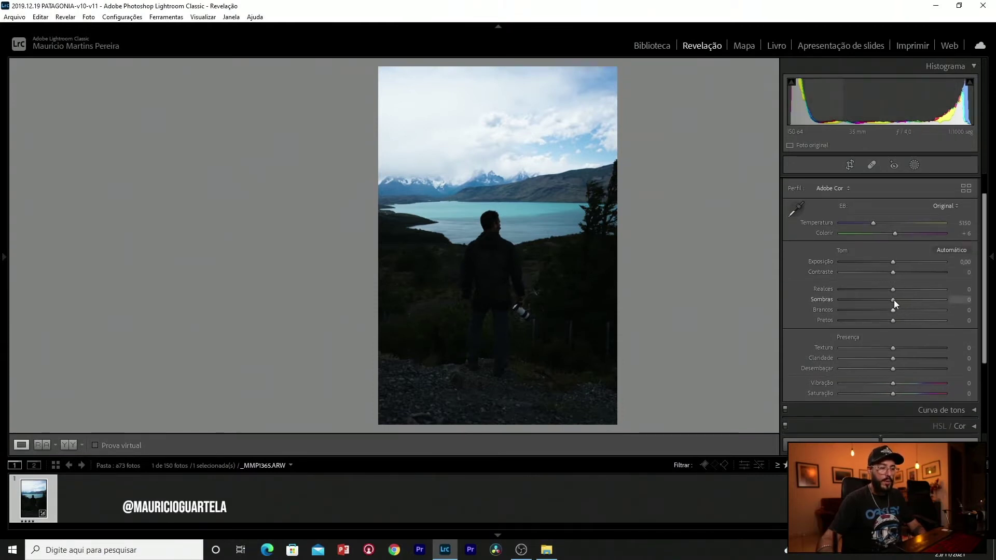
pyautogui.moveTo(920, 301)
pyautogui.mouseDown()
pyautogui.moveTo(950, 300)
pyautogui.moveTo(937, 300)
pyautogui.mouseUp()
pyautogui.moveTo(499, 286); pyautogui.dragTo(539, 293)
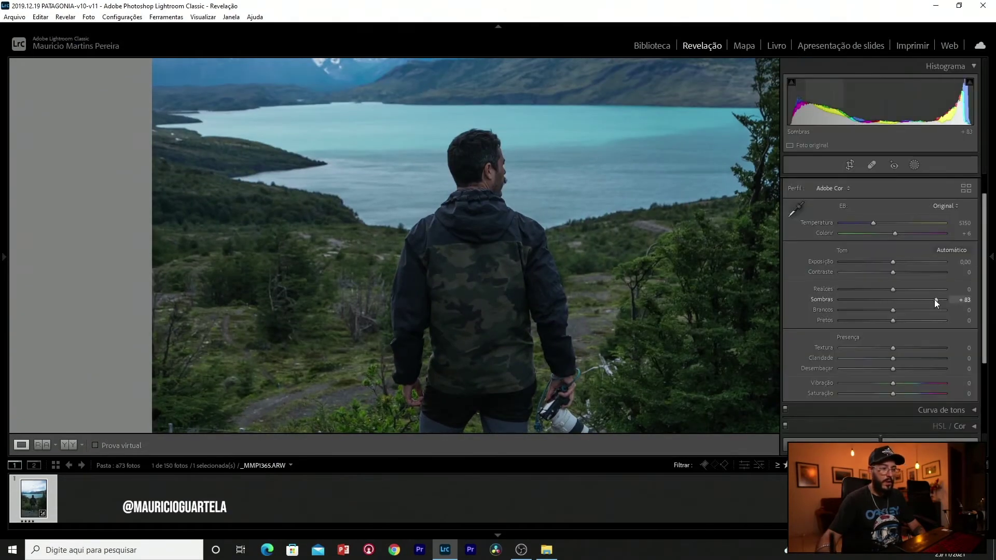
pyautogui.moveTo(934, 300)
pyautogui.mouseDown()
pyautogui.moveTo(959, 300)
pyautogui.moveTo(925, 302)
pyautogui.mouseUp()
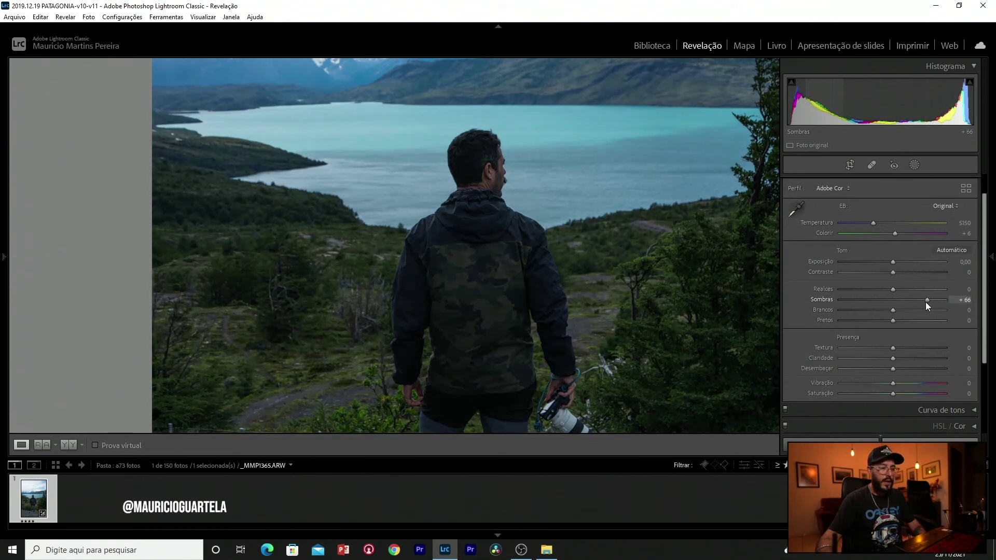
pyautogui.click(546, 241)
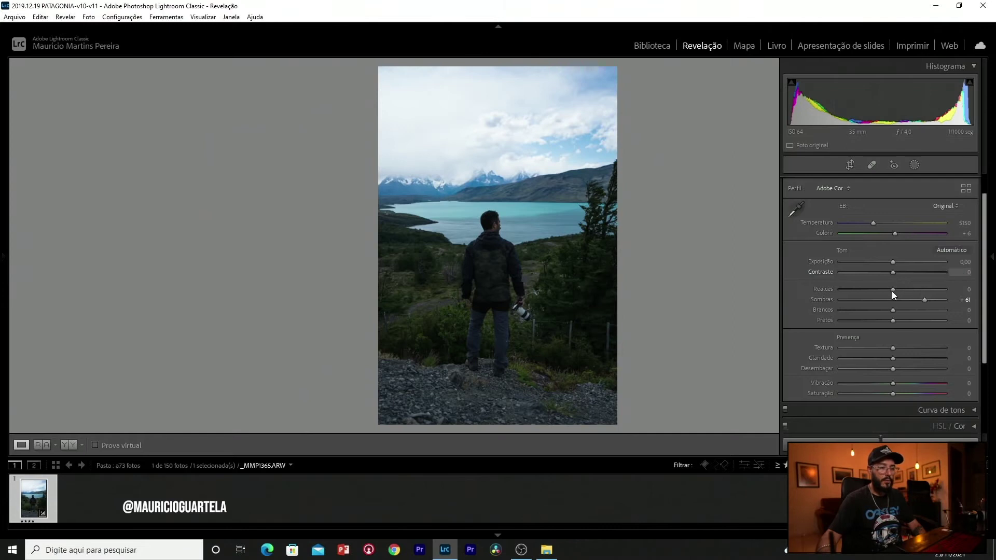
pyautogui.moveTo(888, 291)
pyautogui.mouseDown()
pyautogui.moveTo(838, 291)
pyautogui.moveTo(935, 294)
pyautogui.moveTo(893, 291)
pyautogui.mouseUp()
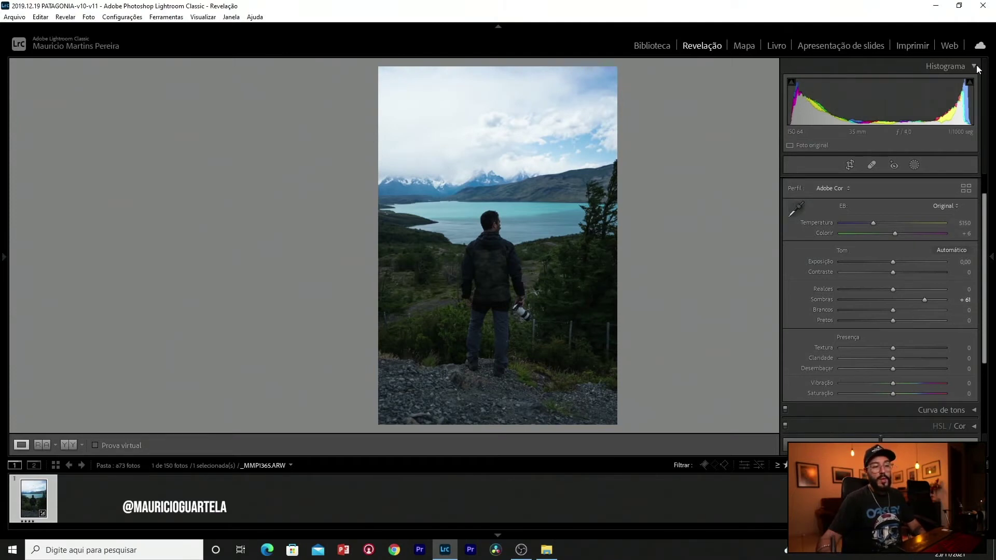
pyautogui.press('Tab')
pyautogui.press('Tab')
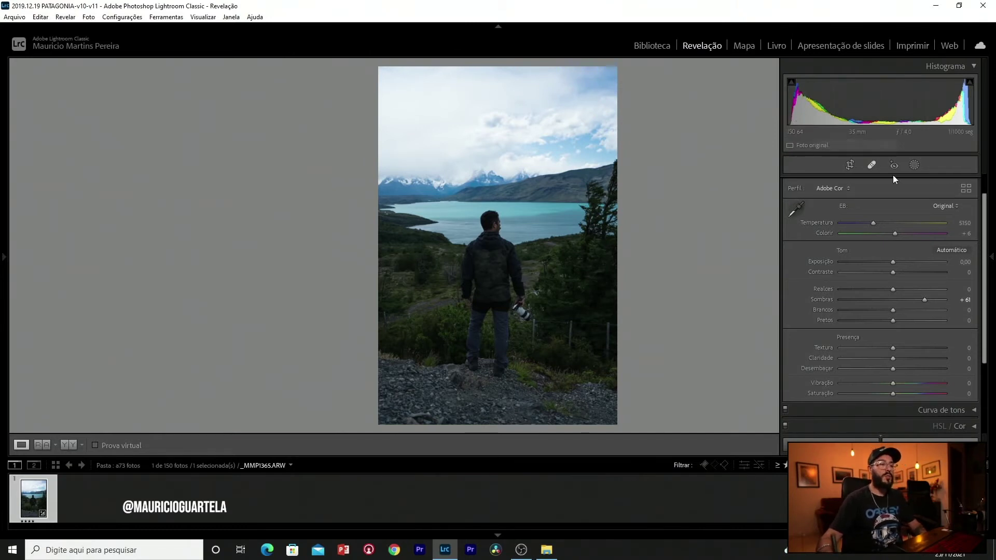
pyautogui.doubleClick(899, 300)
pyautogui.moveTo(900, 300)
pyautogui.mouseDown()
pyautogui.moveTo(926, 299)
pyautogui.moveTo(905, 290)
pyautogui.moveTo(926, 291)
pyautogui.moveTo(928, 302)
pyautogui.moveTo(903, 310)
pyautogui.mouseUp()
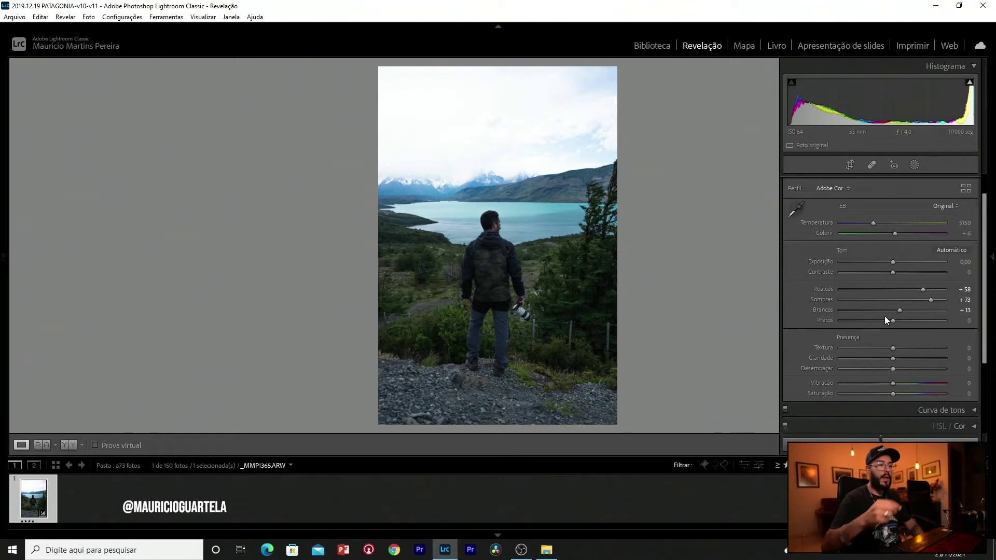
# Create a subject-selection mask of the standing man and hide its red overlay
pyautogui.click(915, 166)
pyautogui.click(827, 195)
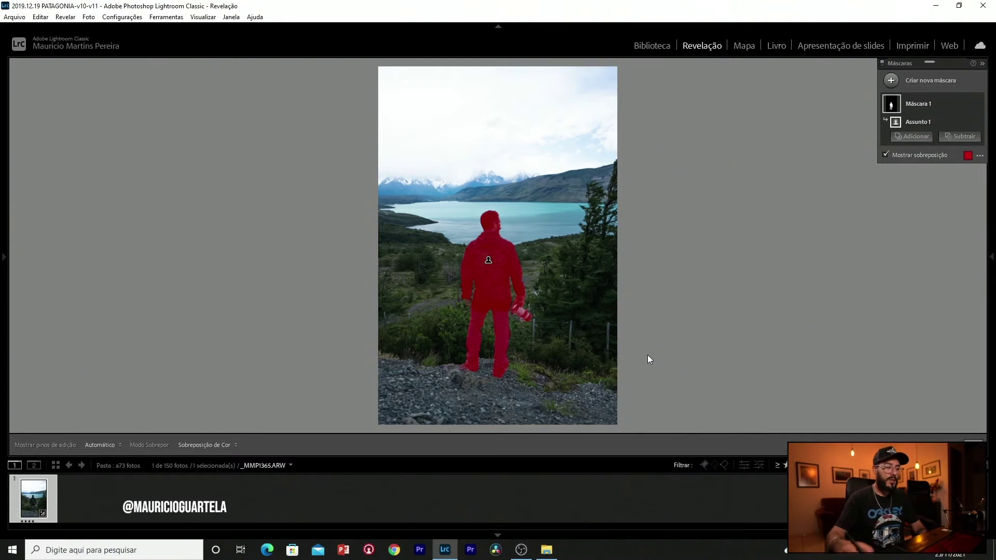
pyautogui.moveTo(991, 260)
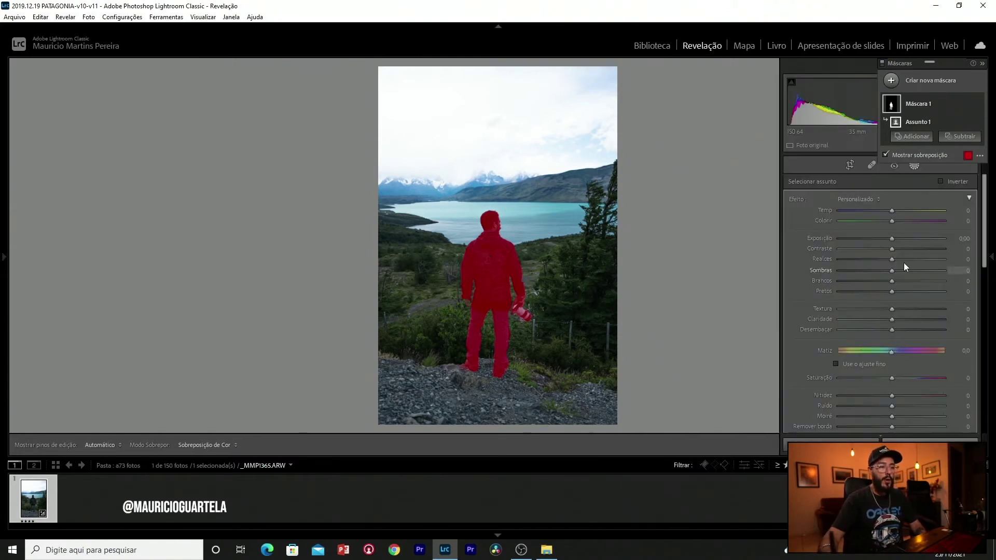
pyautogui.click(898, 157)
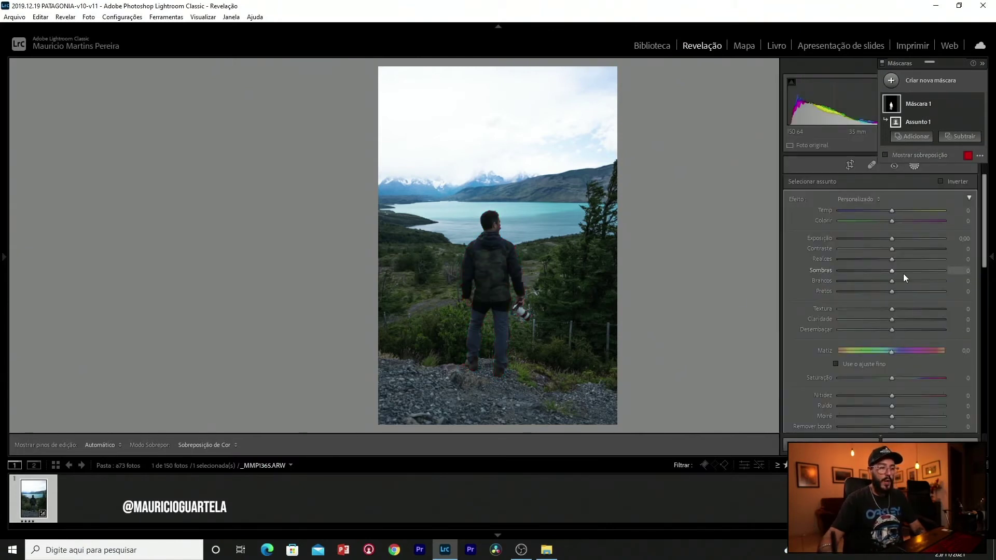
# Brighten the masked man with Exposição 0,10 and Sombras 34, and set Nitidez to 15 and Saturação to 18
pyautogui.moveTo(927, 274); pyautogui.dragTo(904, 272)
pyautogui.moveTo(896, 235); pyautogui.dragTo(910, 270)
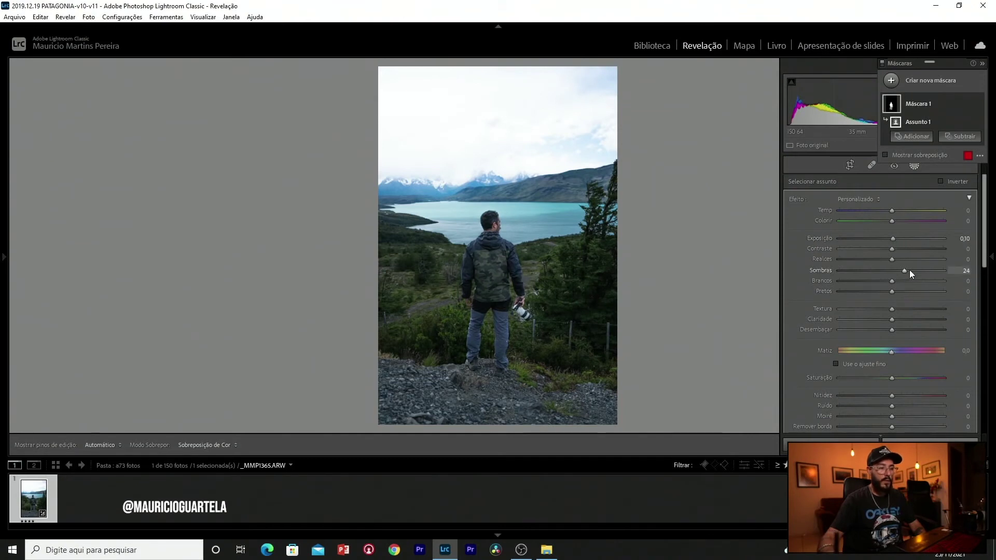
pyautogui.click(901, 395)
pyautogui.click(902, 378)
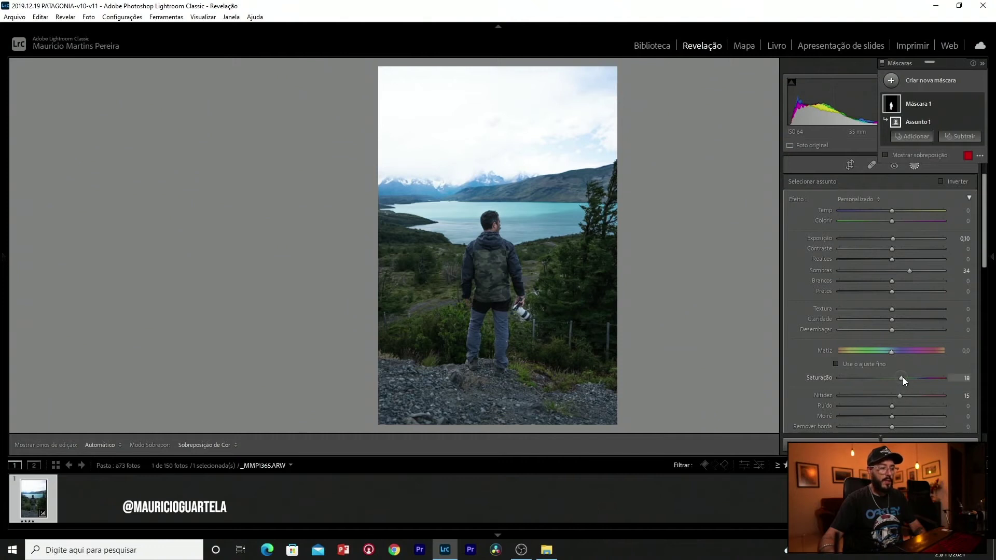
# Refine the subject mask's tone with Contraste 36, Sombras 70 and Brancos 14
pyautogui.click(903, 249)
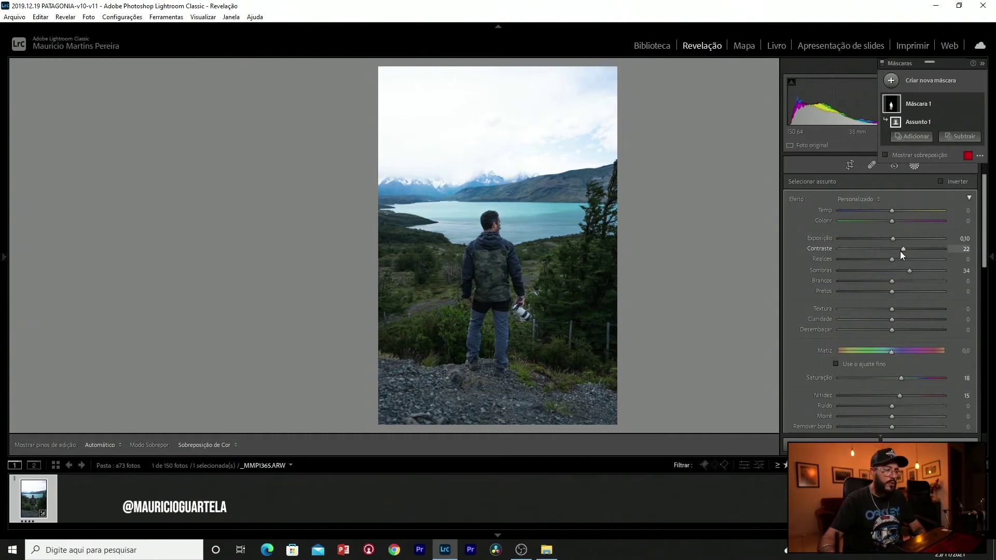
pyautogui.moveTo(917, 271); pyautogui.dragTo(922, 271)
pyautogui.click(910, 250)
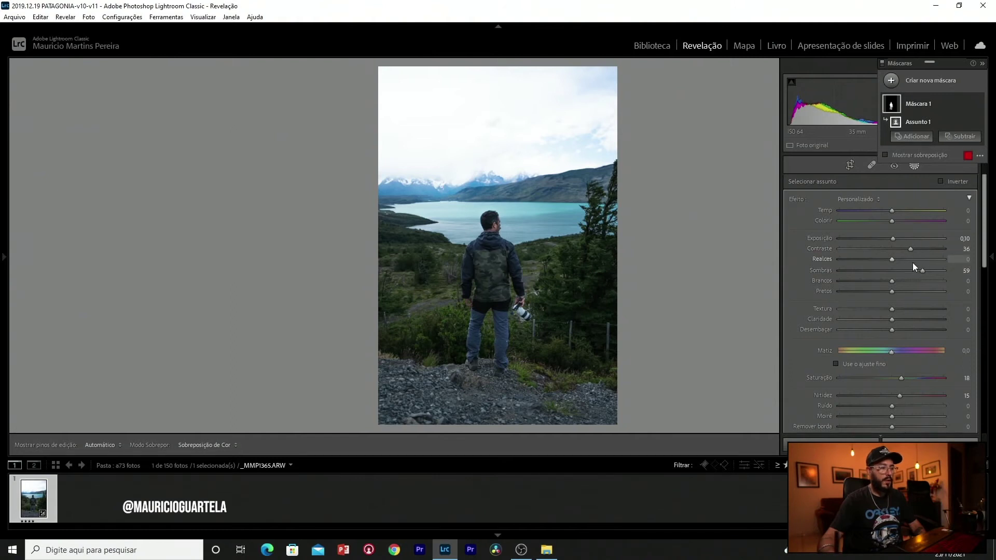
pyautogui.click(927, 271)
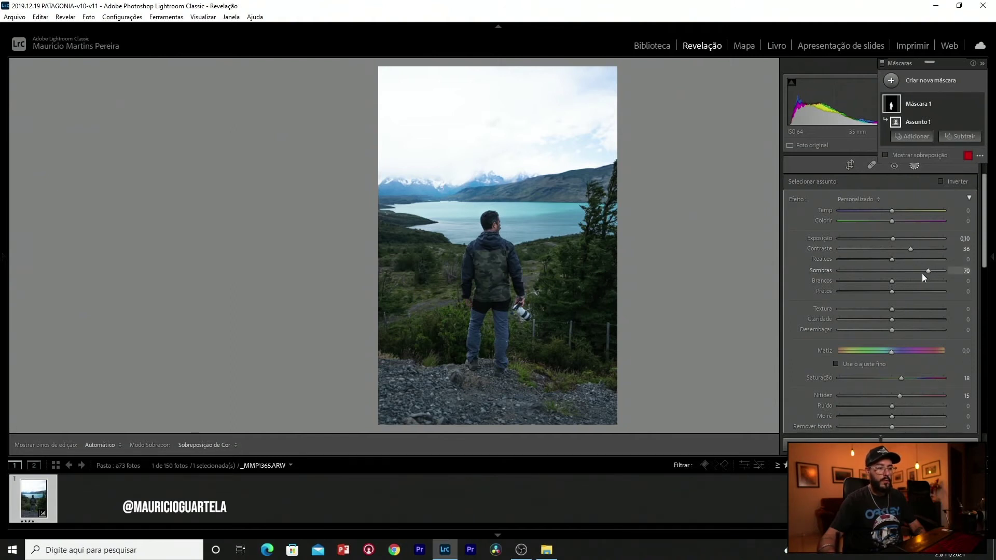
pyautogui.click(905, 282)
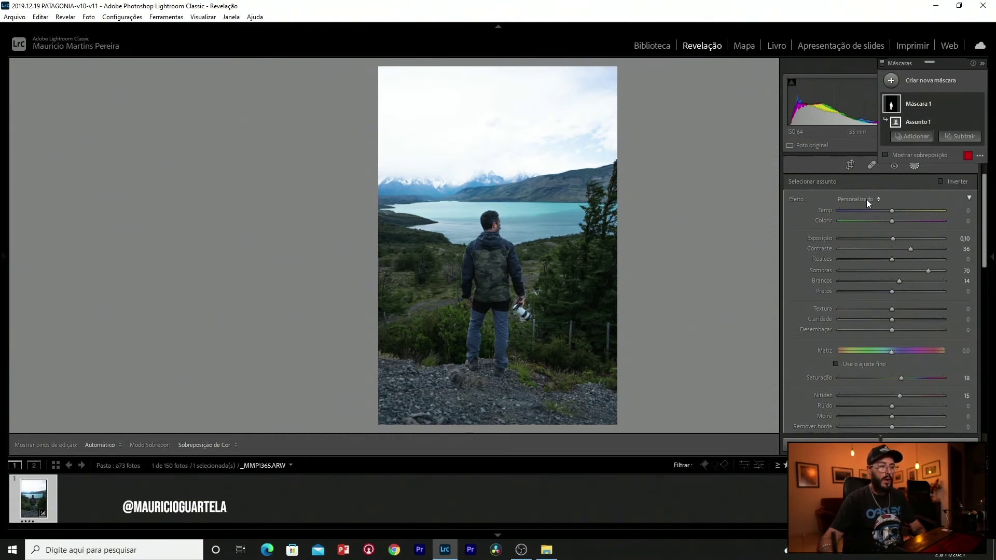
# Compare the edited photo with its original version and return to the edited view
pyautogui.moveTo(991, 280)
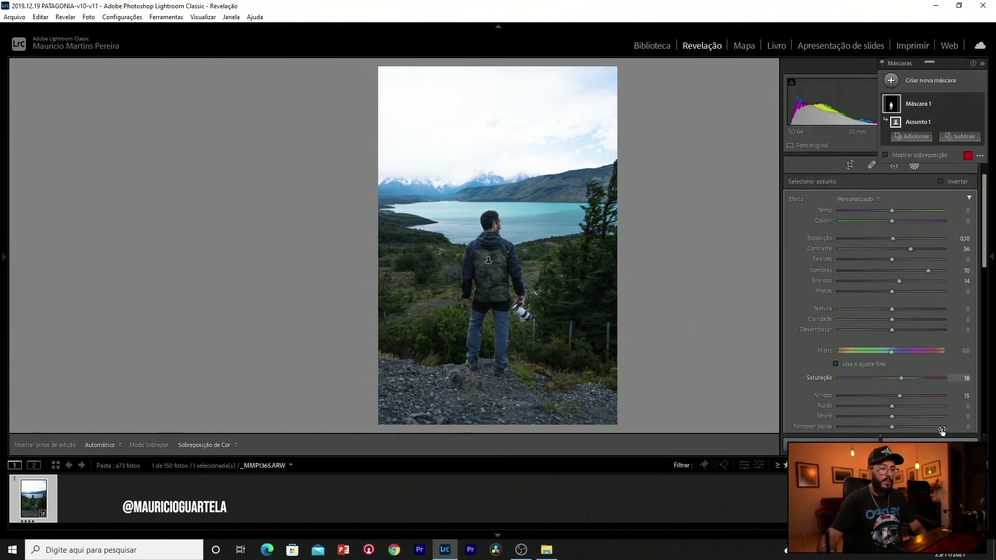
pyautogui.press('\\')
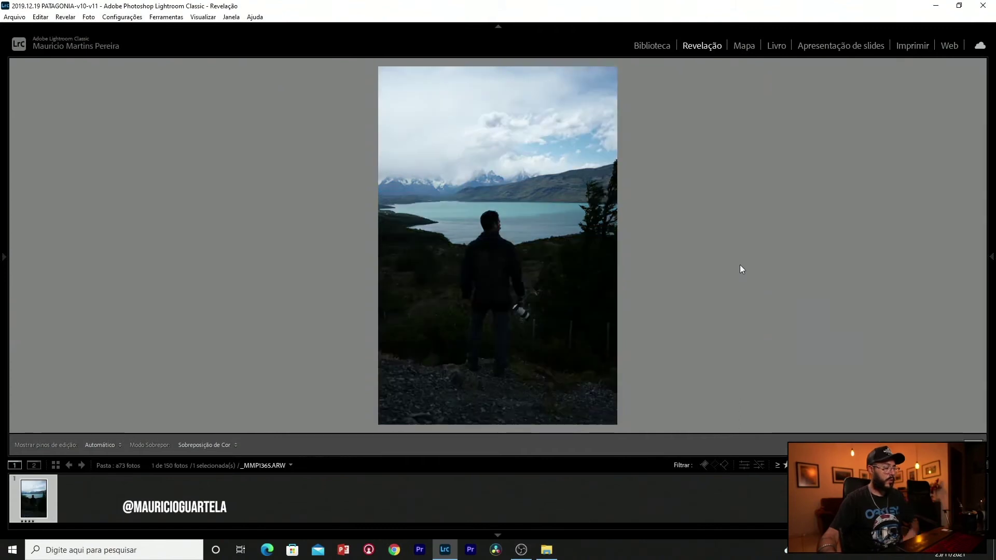
pyautogui.hotkey('ctrl', 'z')
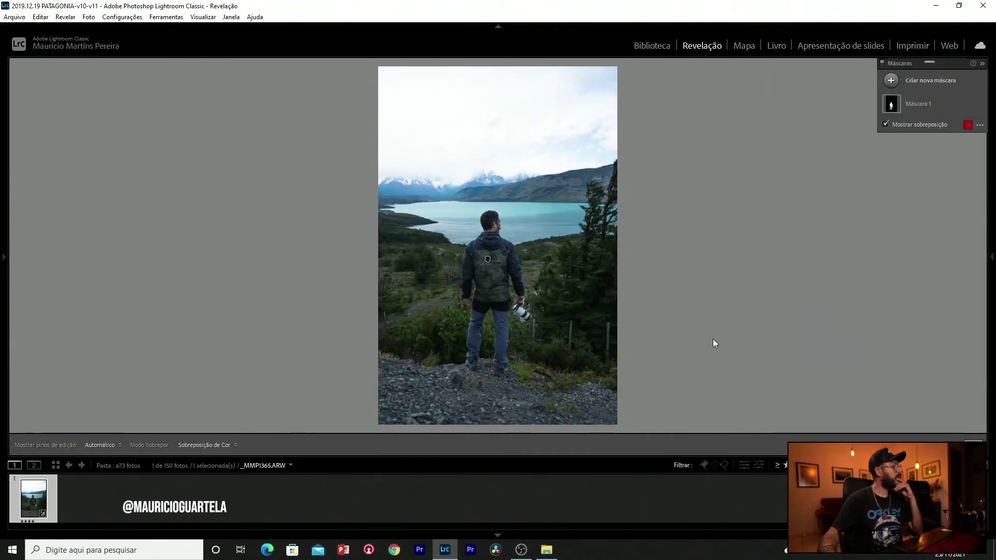
# Warm the subject mask by setting Temp to 8, check its overlay and leave masking
pyautogui.click(885, 155)
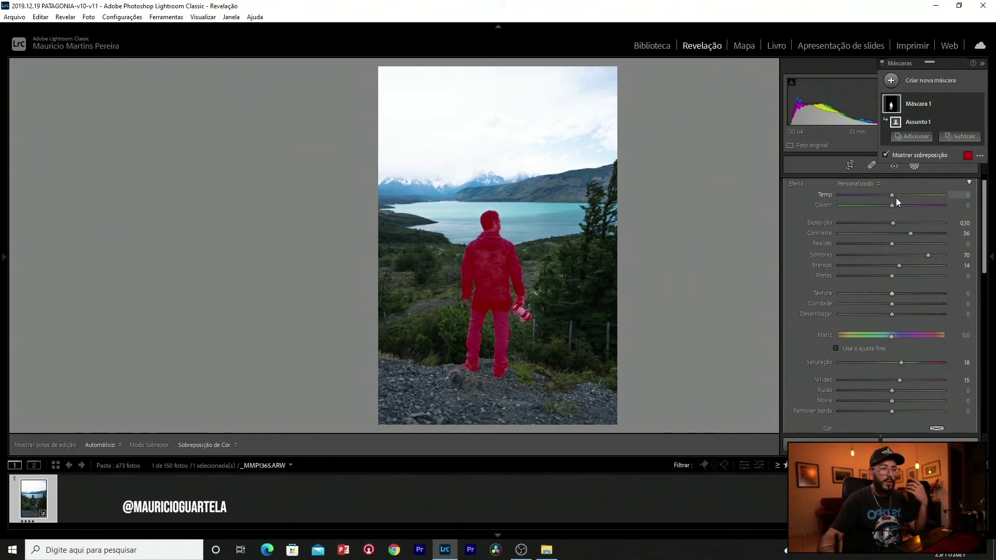
pyautogui.press('o')
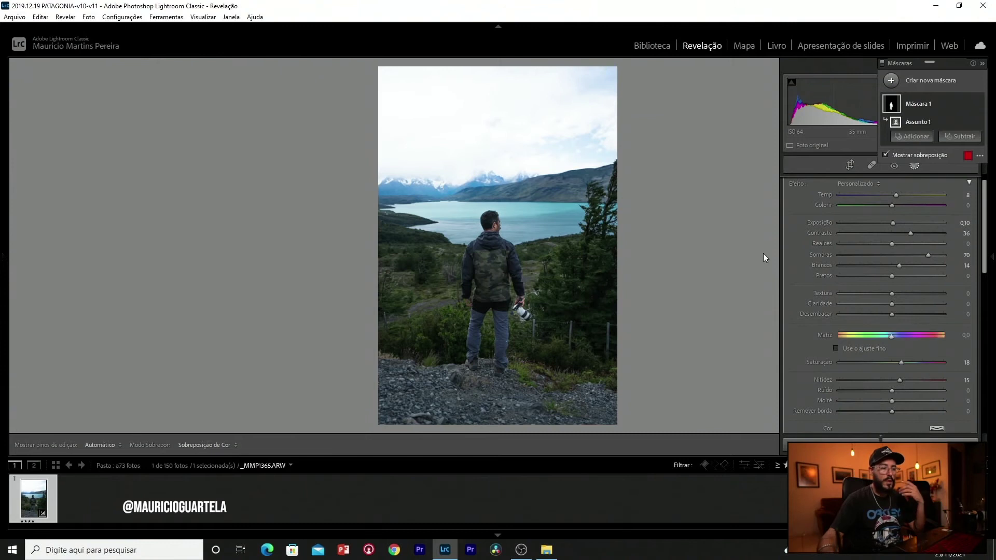
pyautogui.press('o')
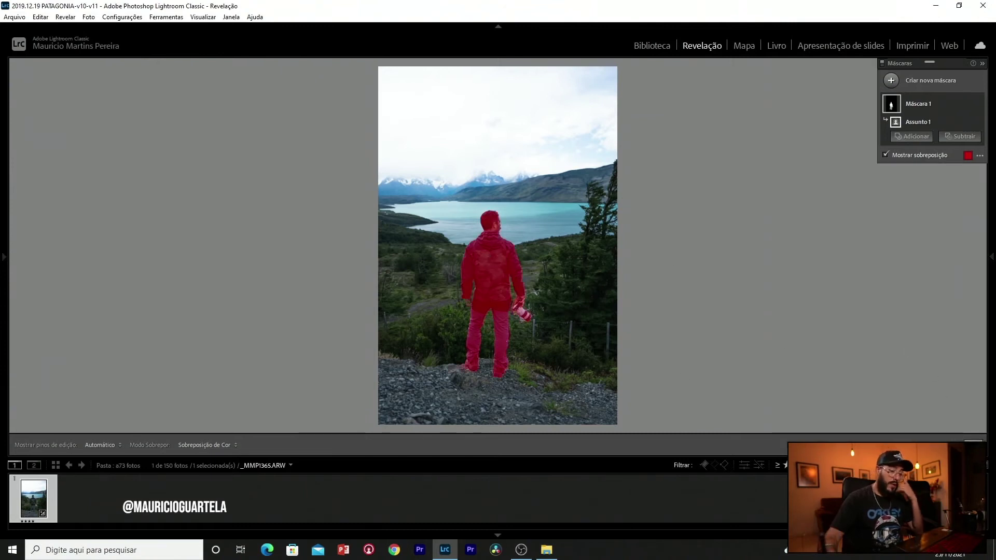
pyautogui.hotkey('shift', 'w')
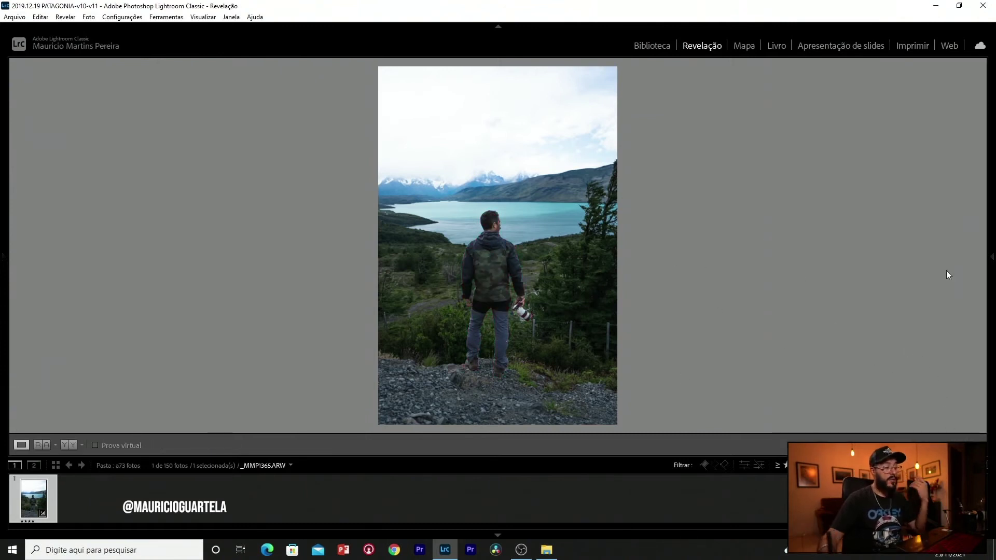
# Add a linear gradient mask running from the sky down to the man's shoulders, tilted slightly
pyautogui.moveTo(992, 269)
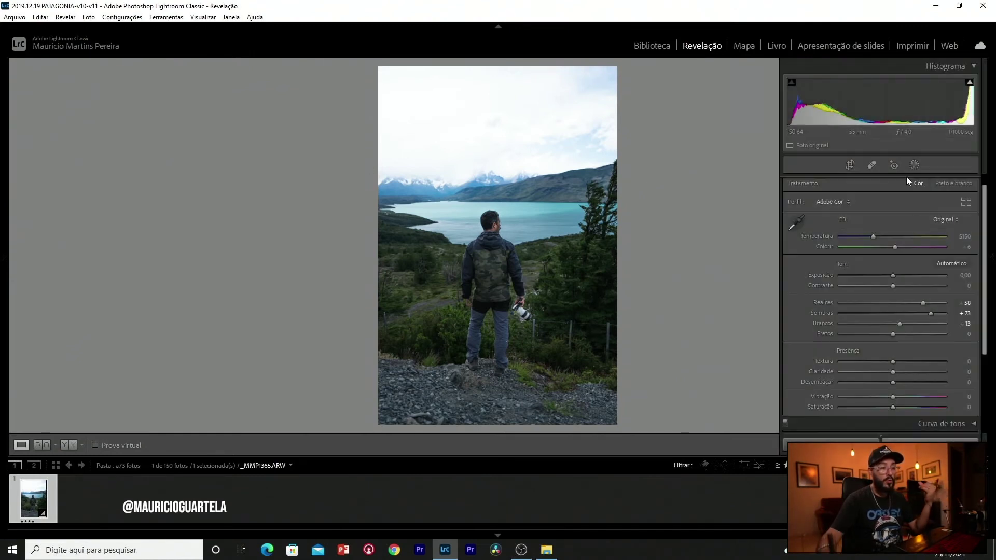
pyautogui.click(914, 165)
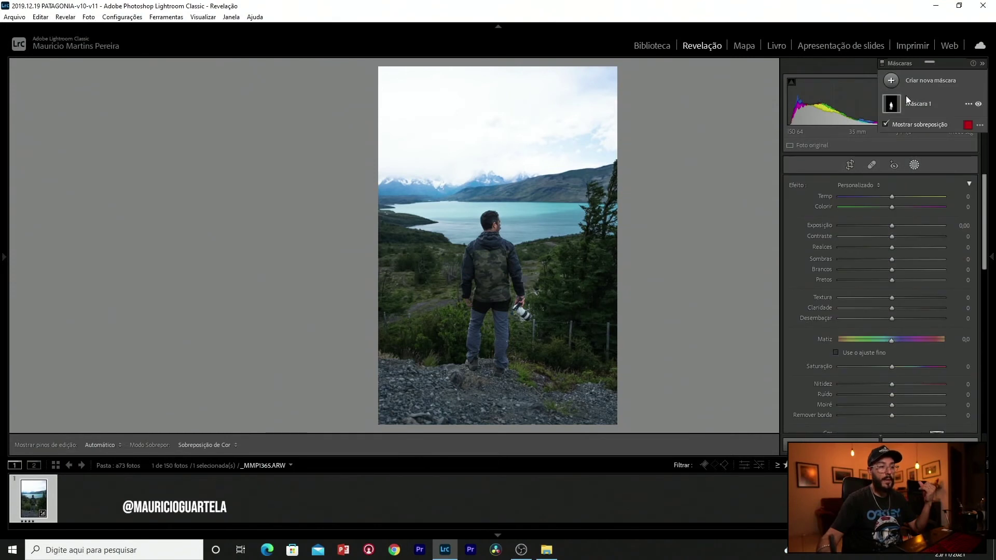
pyautogui.click(916, 83)
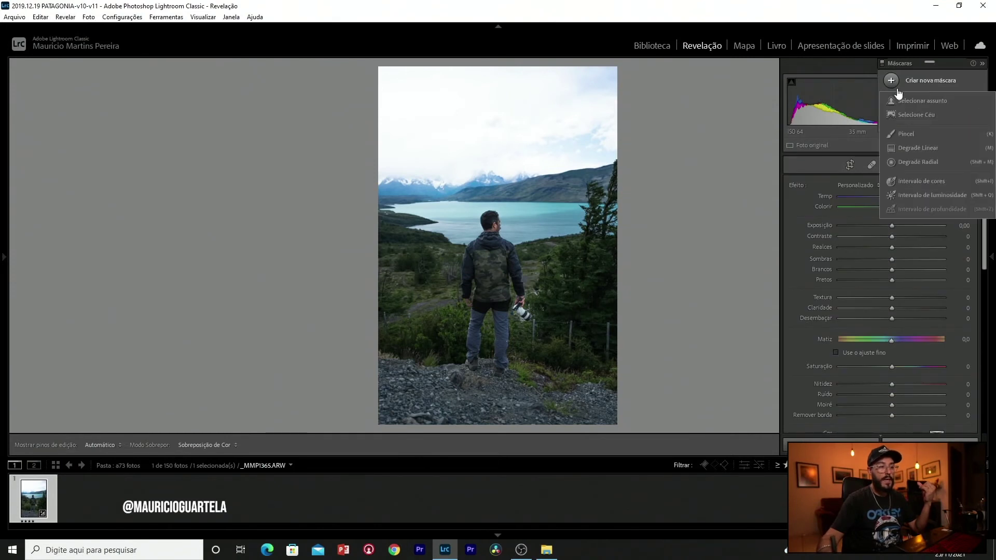
pyautogui.click(913, 151)
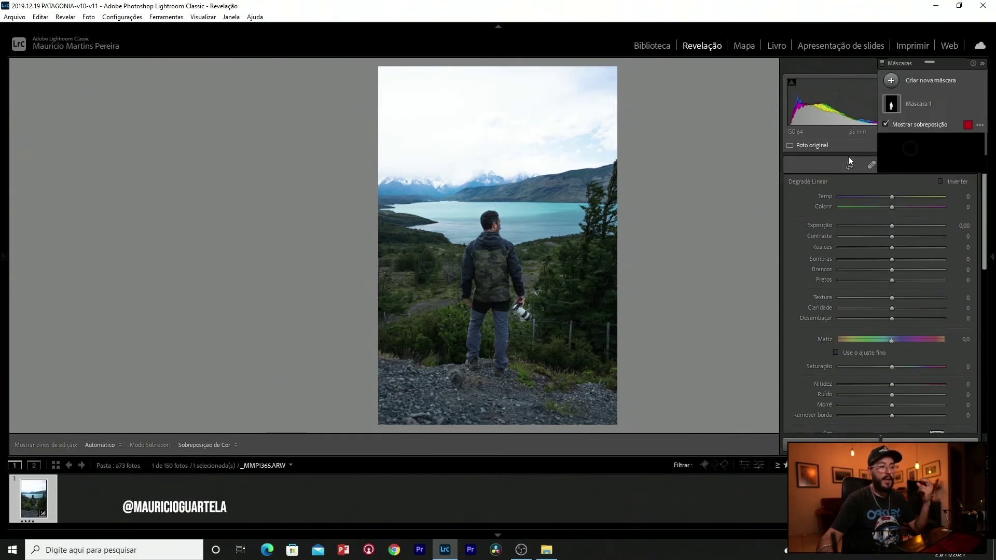
pyautogui.moveTo(500, 121); pyautogui.dragTo(491, 220)
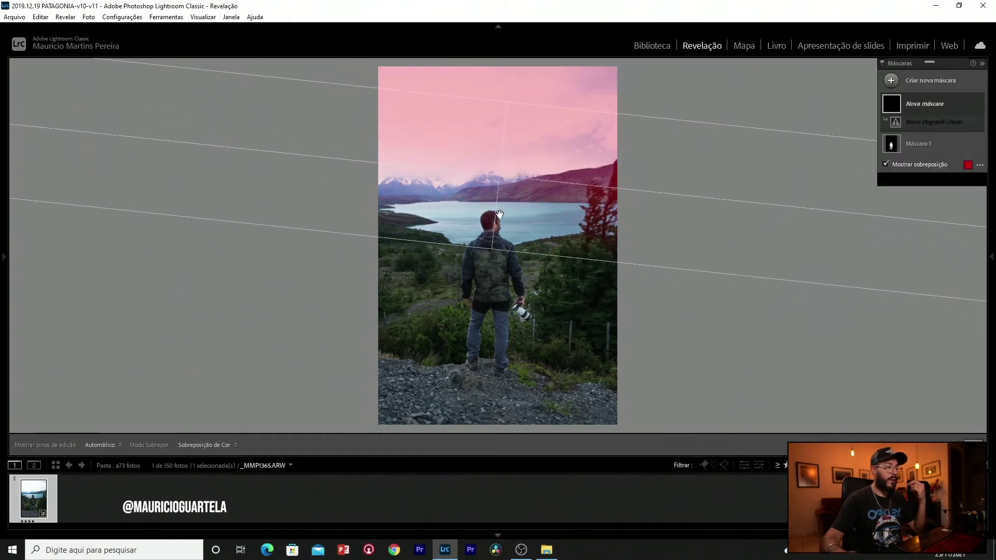
# Shift the sky's linear gradient up to end at the man's head, set its Realces to -100 and check the mask overlay
pyautogui.moveTo(498, 173); pyautogui.dragTo(491, 149)
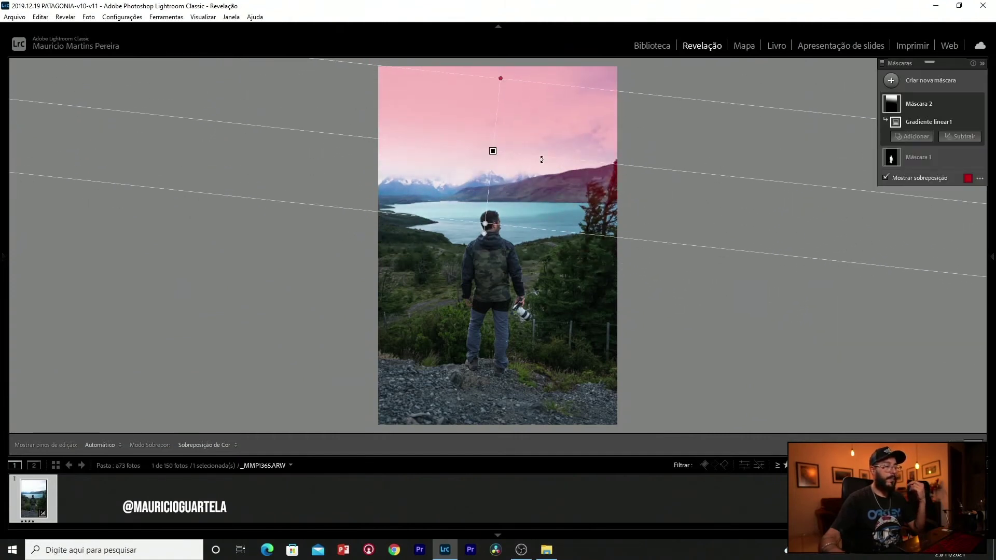
pyautogui.moveTo(959, 281)
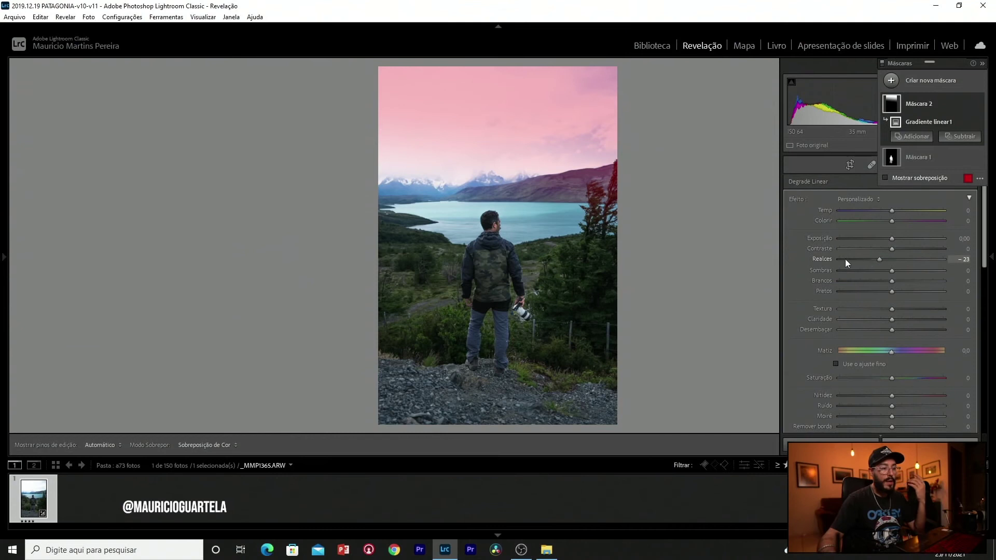
pyautogui.press('o')
pyautogui.click(830, 260)
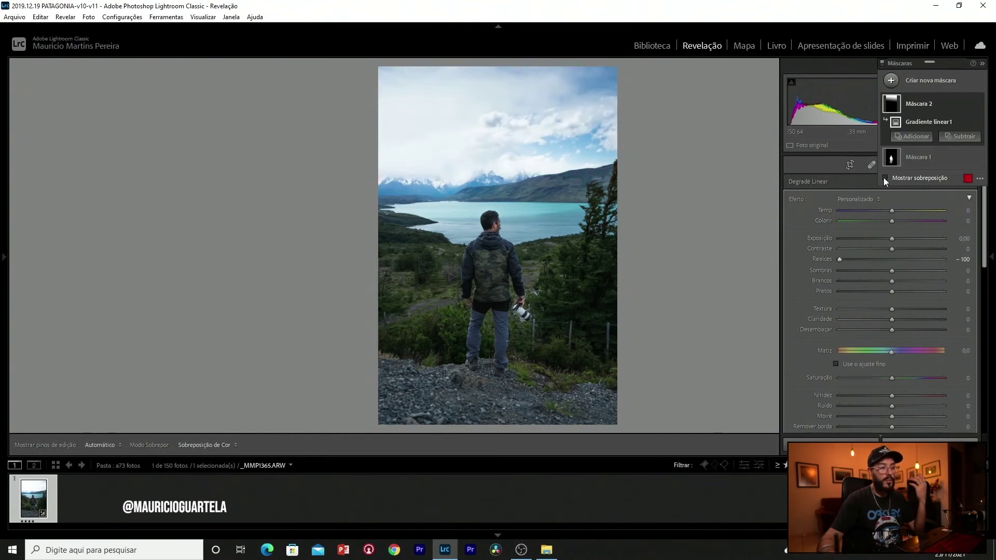
pyautogui.click(884, 177)
pyautogui.click(884, 178)
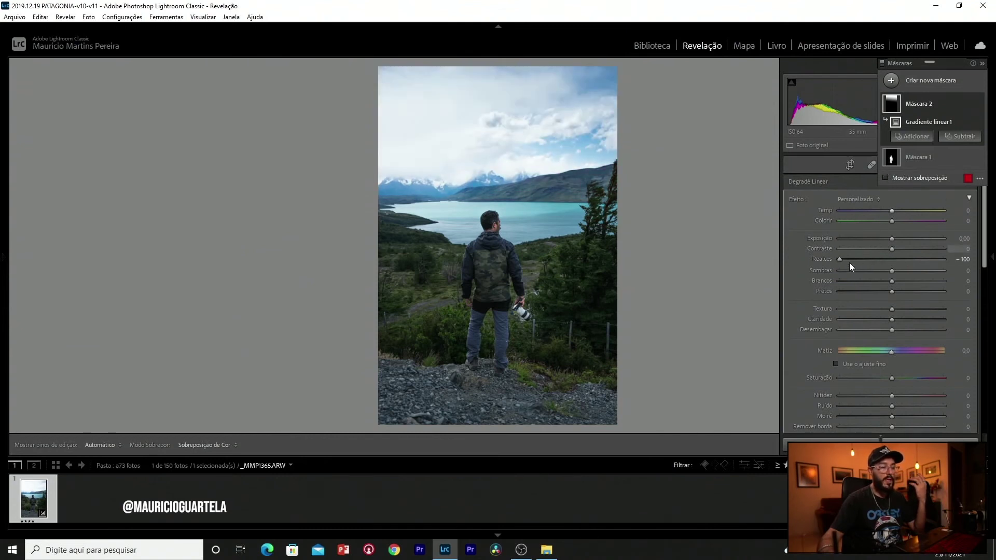
# Darken and define the sky gradient with Exposição -0,78, Contraste 36 and Brancos 18, and leave masking
pyautogui.moveTo(886, 238); pyautogui.dragTo(880, 239)
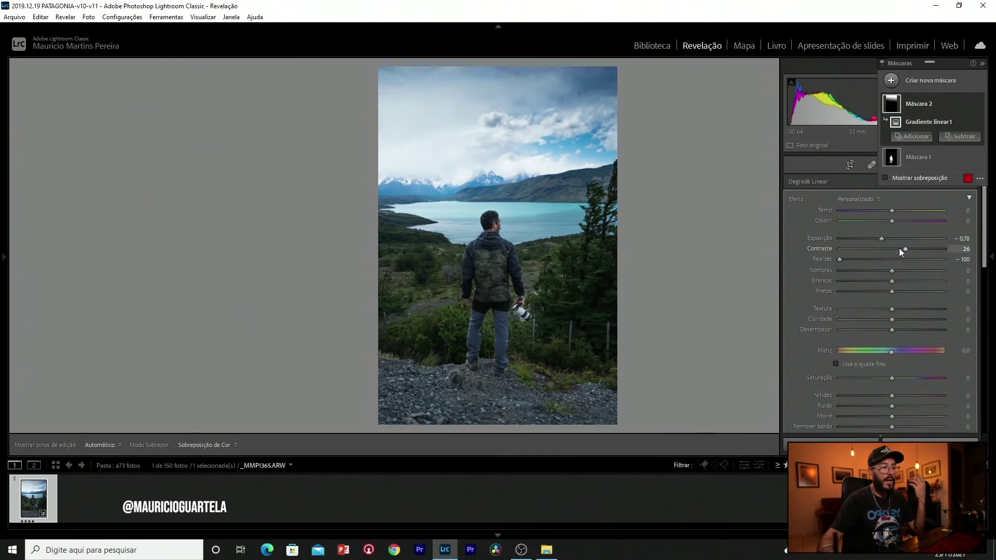
pyautogui.click(905, 248)
pyautogui.click(910, 249)
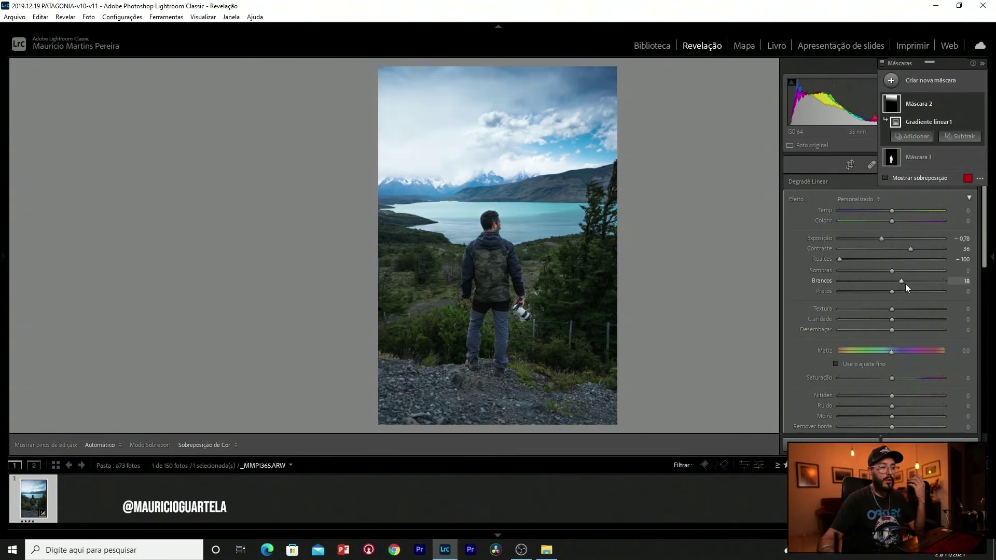
pyautogui.press('Return')
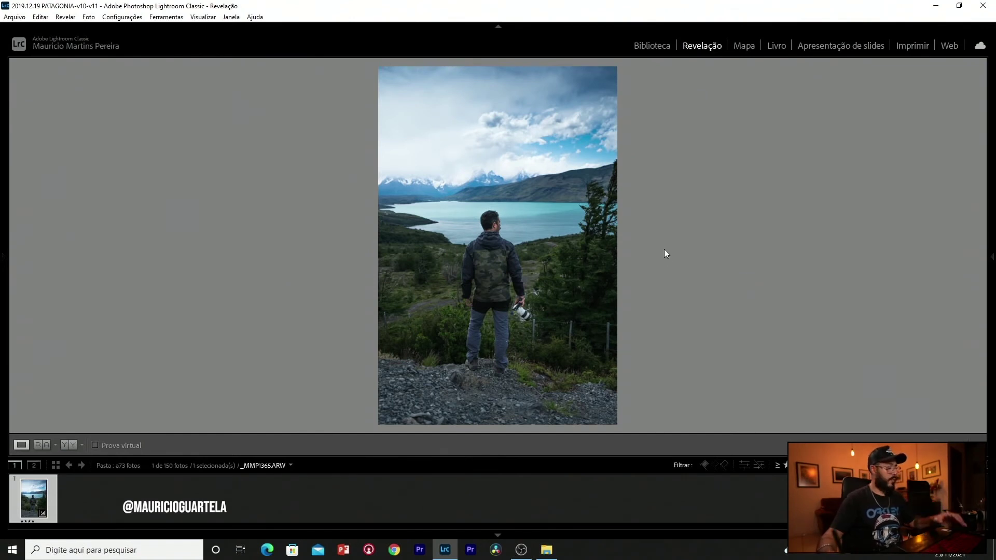
# Crop the photo slightly tighter by trimming its right and bottom edges, keeping the proportions
pyautogui.press('r')
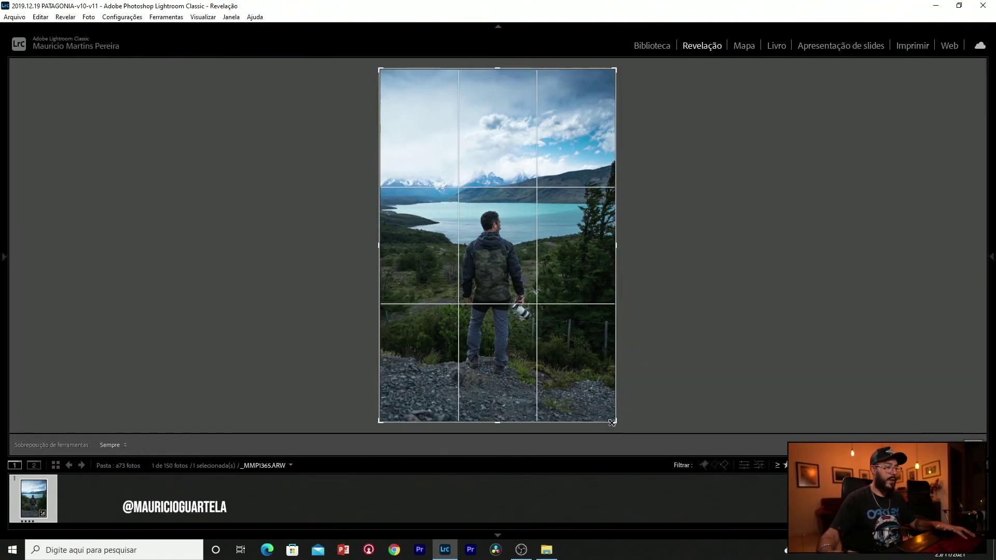
pyautogui.moveTo(618, 422)
pyautogui.mouseDown()
pyautogui.moveTo(596, 406)
pyautogui.moveTo(610, 414)
pyautogui.mouseUp()
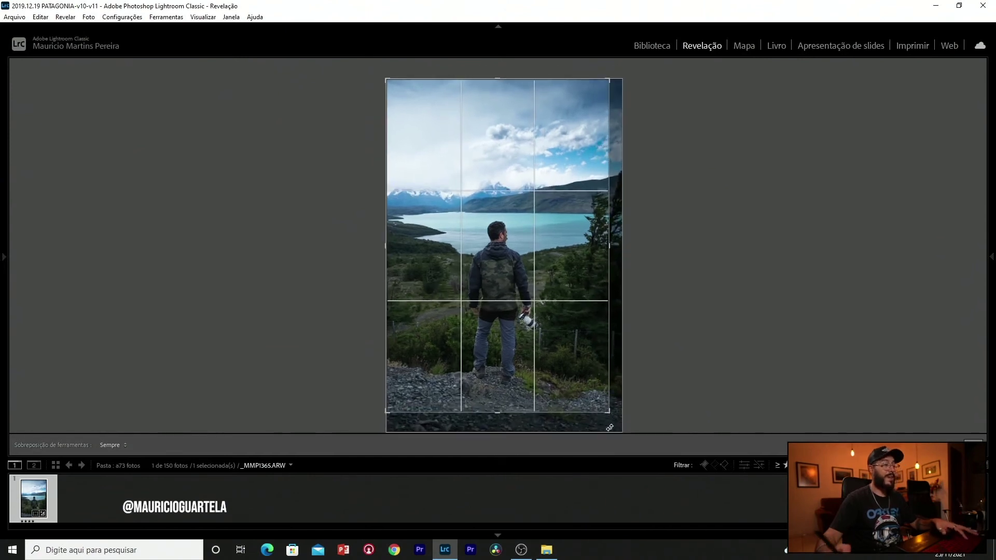
pyautogui.press('Return')
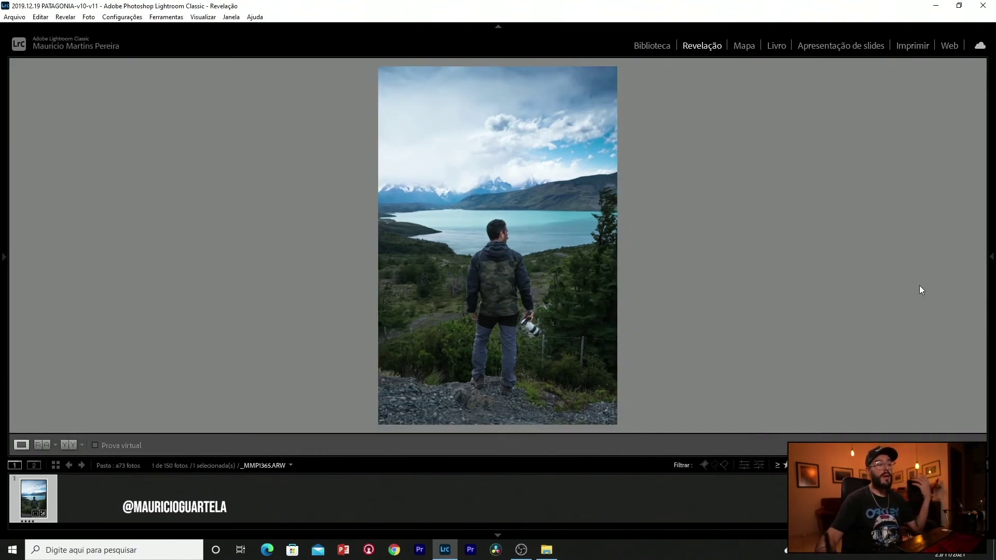
# Create a brush mask with Sombras 52, Temp 27, Exposição 0,42 and Claridade -19
pyautogui.moveTo(990, 268)
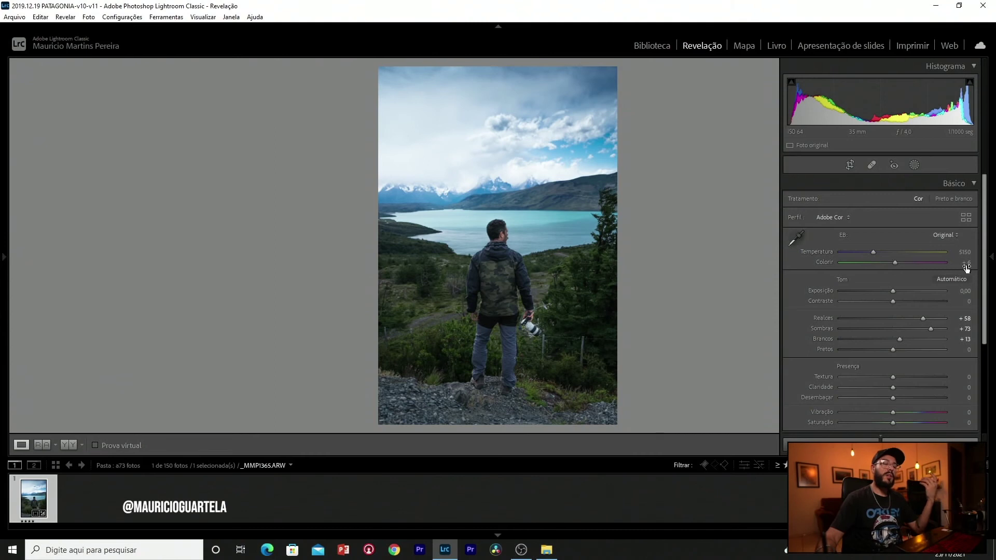
pyautogui.click(916, 166)
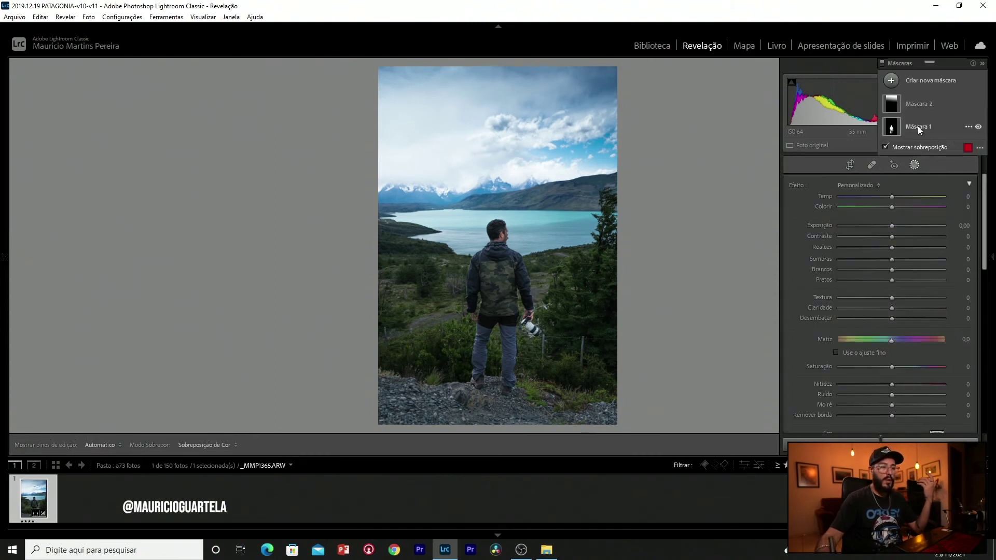
pyautogui.click(926, 86)
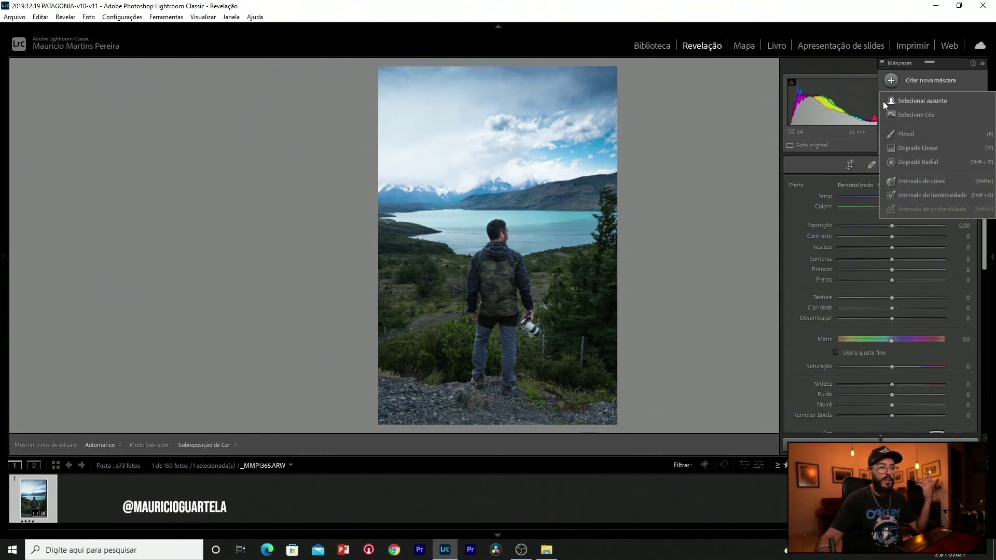
pyautogui.click(916, 138)
pyautogui.moveTo(909, 338); pyautogui.dragTo(918, 340)
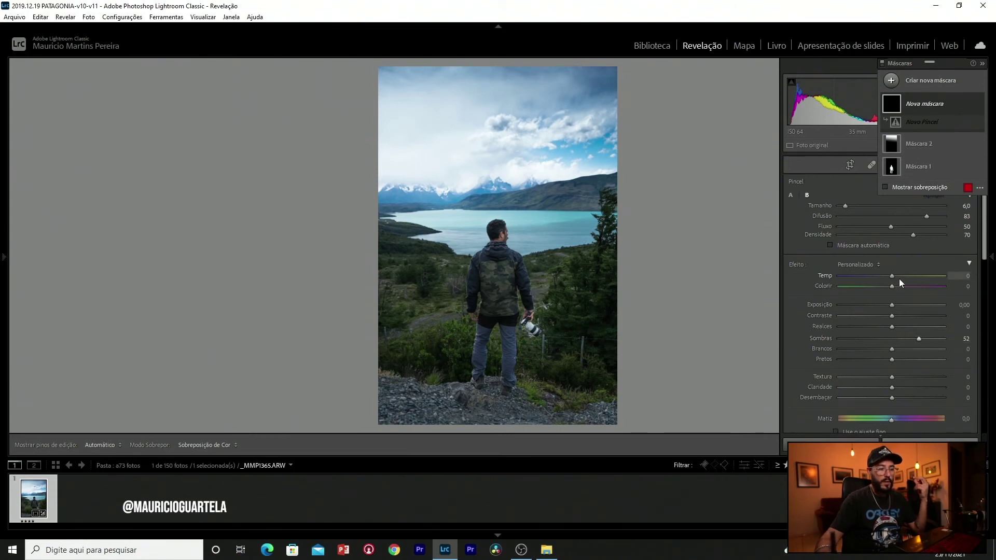
pyautogui.click(905, 278)
pyautogui.click(896, 306)
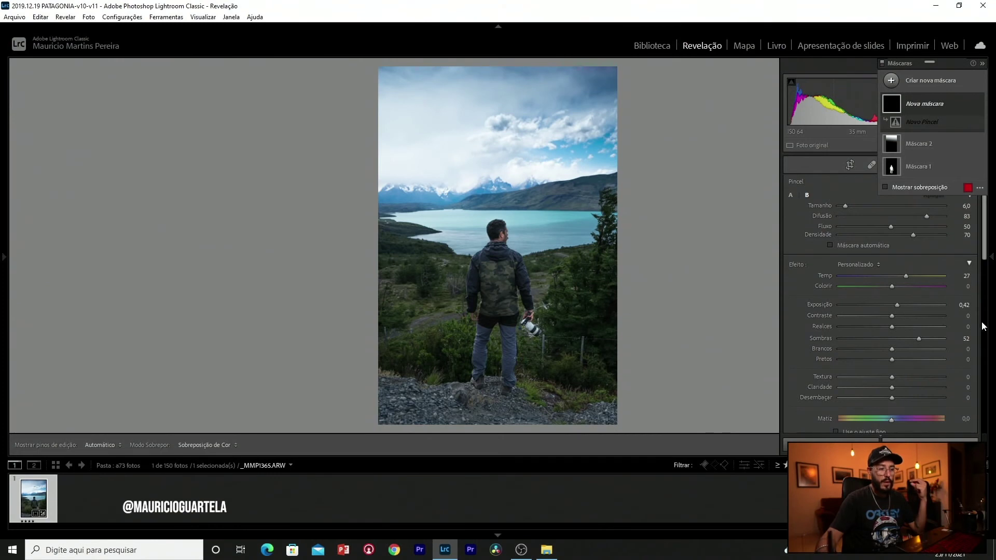
pyautogui.click(882, 388)
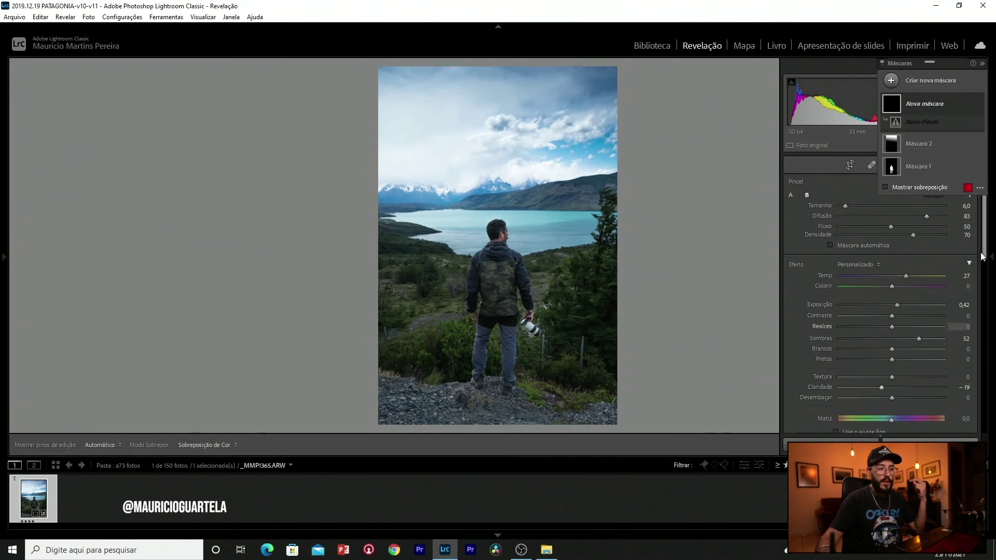
# Set the brush's Saturação to 16 and paint over the vegetation, the tree and the hills behind the man
pyautogui.moveTo(983, 251); pyautogui.dragTo(981, 277)
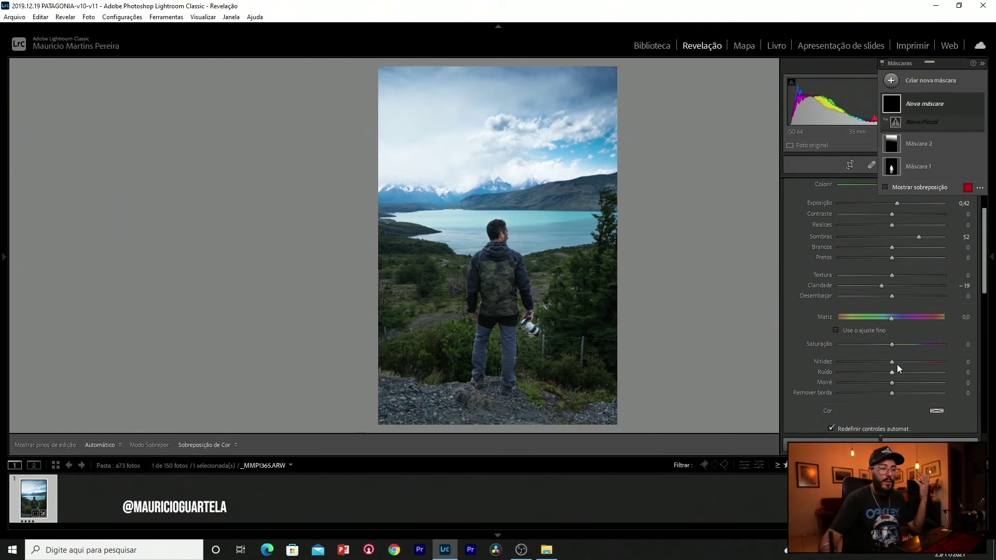
pyautogui.press('Tab')
pyautogui.press('h')
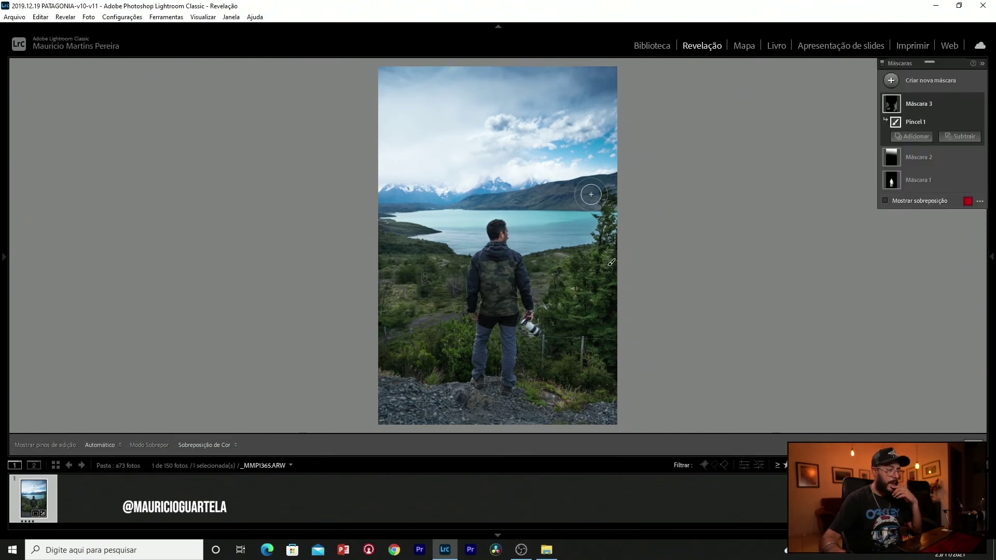
pyautogui.press('h')
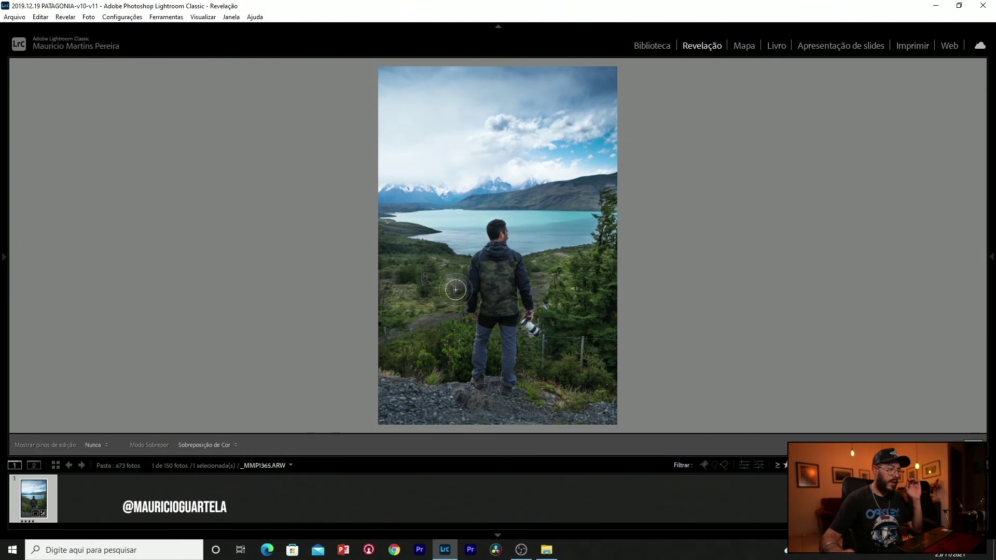
pyautogui.press('h')
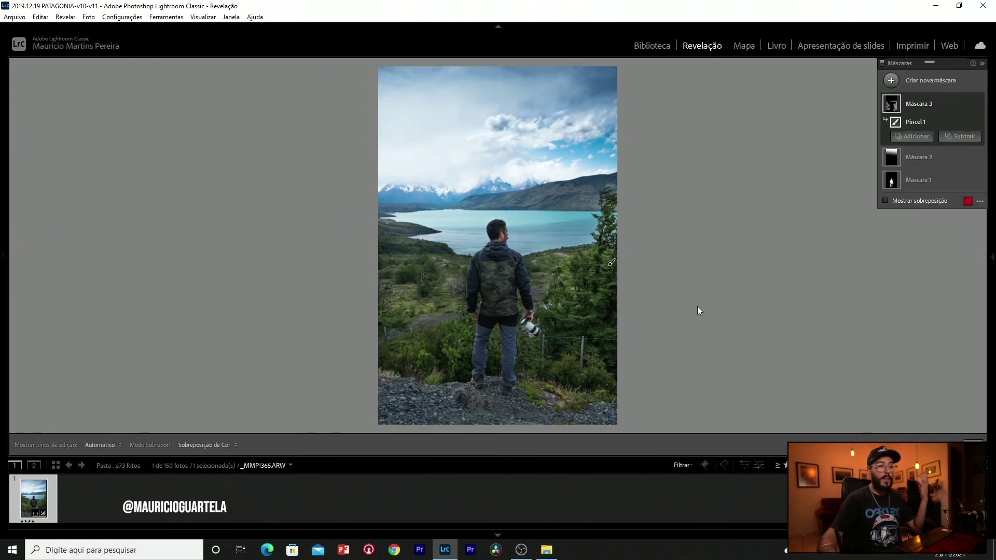
# Check the brush mask's overlay on the vegetation and raise its Exposição to 0,70
pyautogui.click(885, 201)
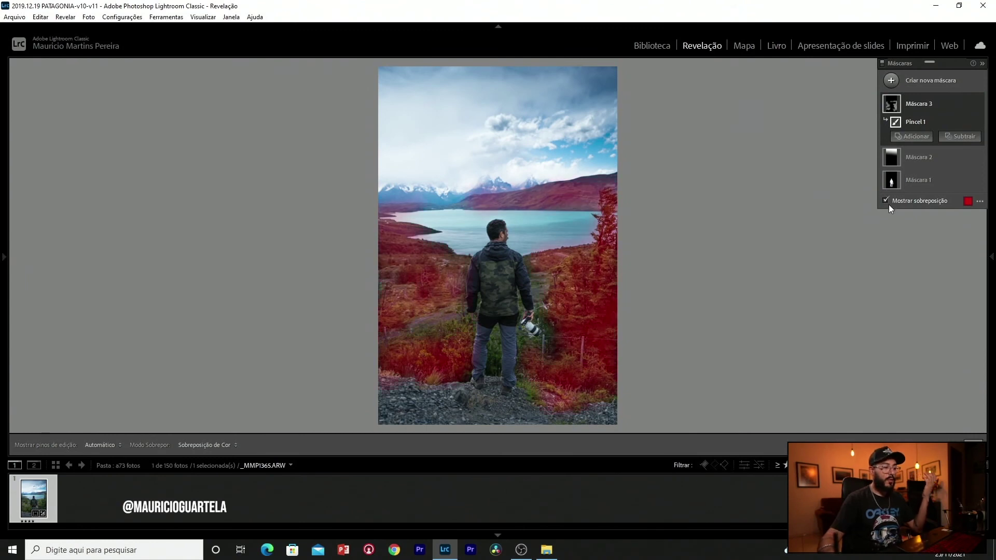
pyautogui.moveTo(990, 272)
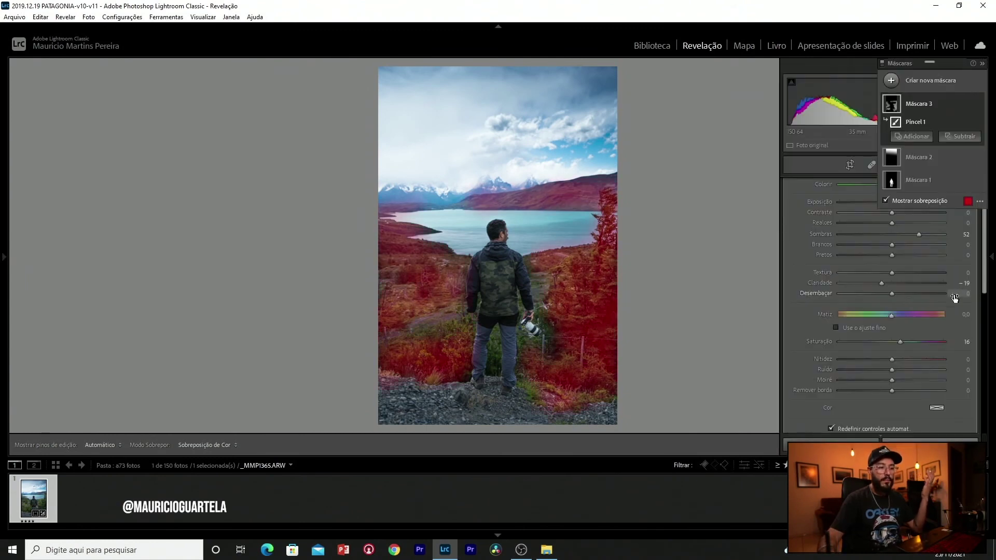
pyautogui.scroll(2, 904, 261)
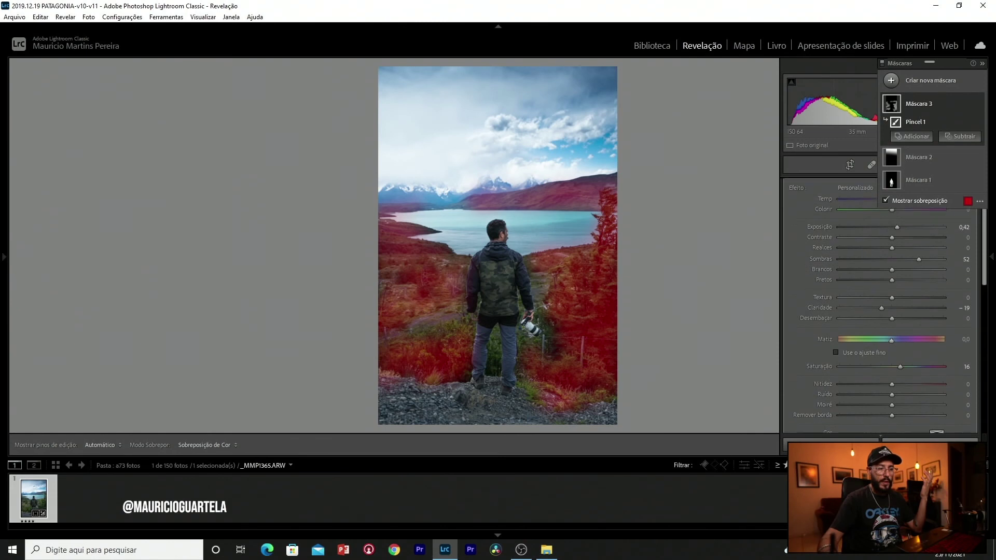
pyautogui.press('o')
pyautogui.moveTo(897, 232); pyautogui.dragTo(901, 234)
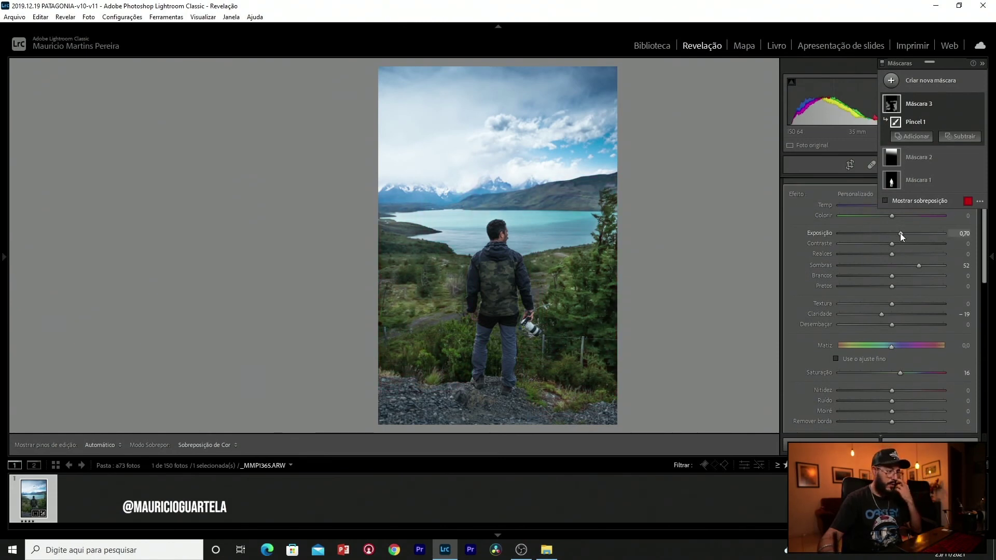
# Soften the brushed vegetation by setting the mask's Nitidez to -13
pyautogui.press('o')
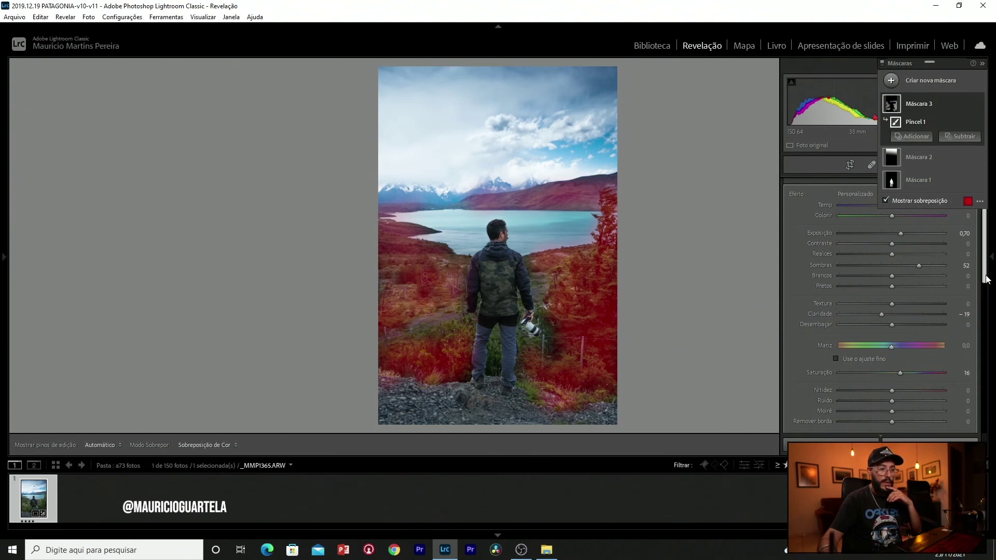
pyautogui.moveTo(986, 283); pyautogui.dragTo(984, 292)
pyautogui.press('o')
pyautogui.moveTo(900, 328)
pyautogui.mouseDown()
pyautogui.moveTo(908, 331)
pyautogui.moveTo(872, 329)
pyautogui.moveTo(882, 329)
pyautogui.mouseUp()
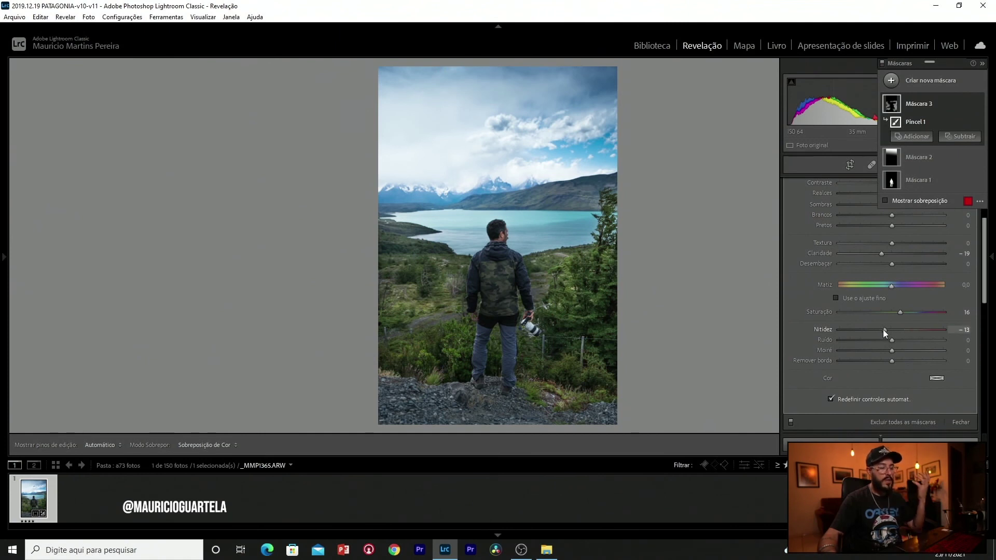
pyautogui.press('o')
# Leave masking, compare the photo's before and after versions side by side, and return to the single view
pyautogui.press('Tab')
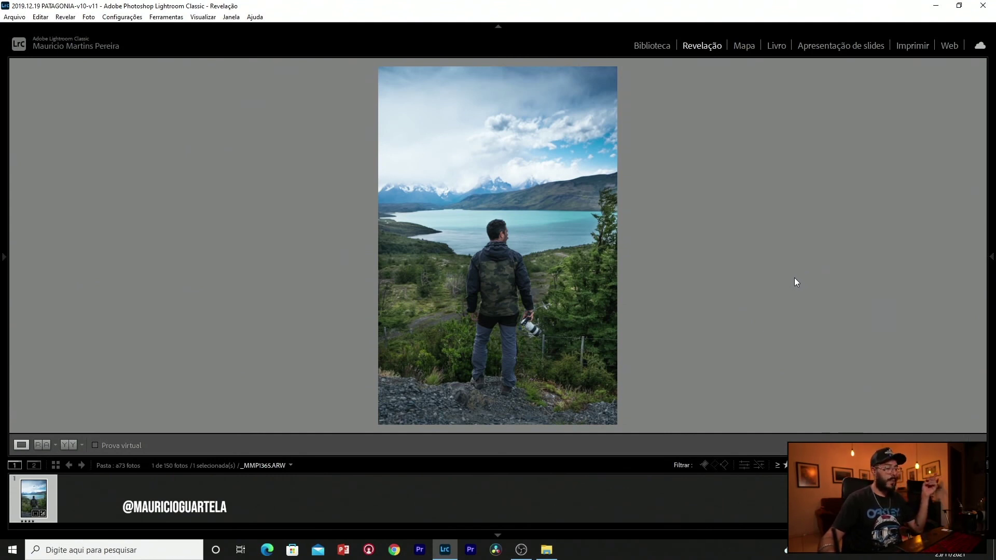
pyautogui.press('y')
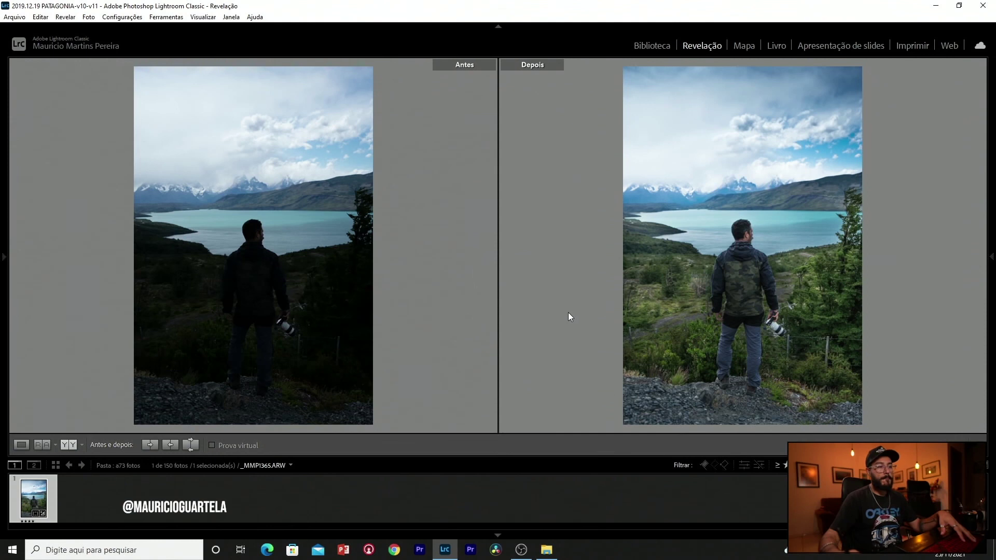
pyautogui.press('y')
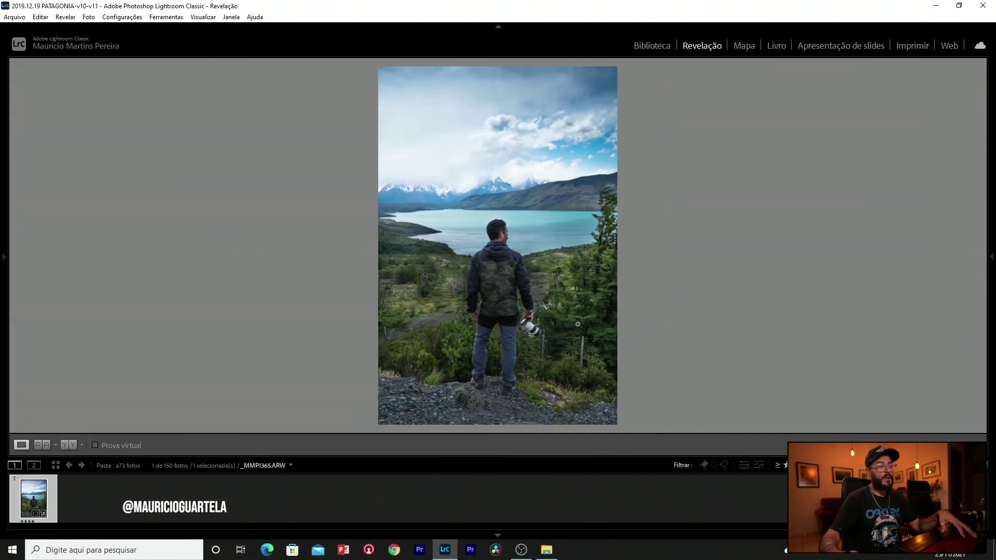